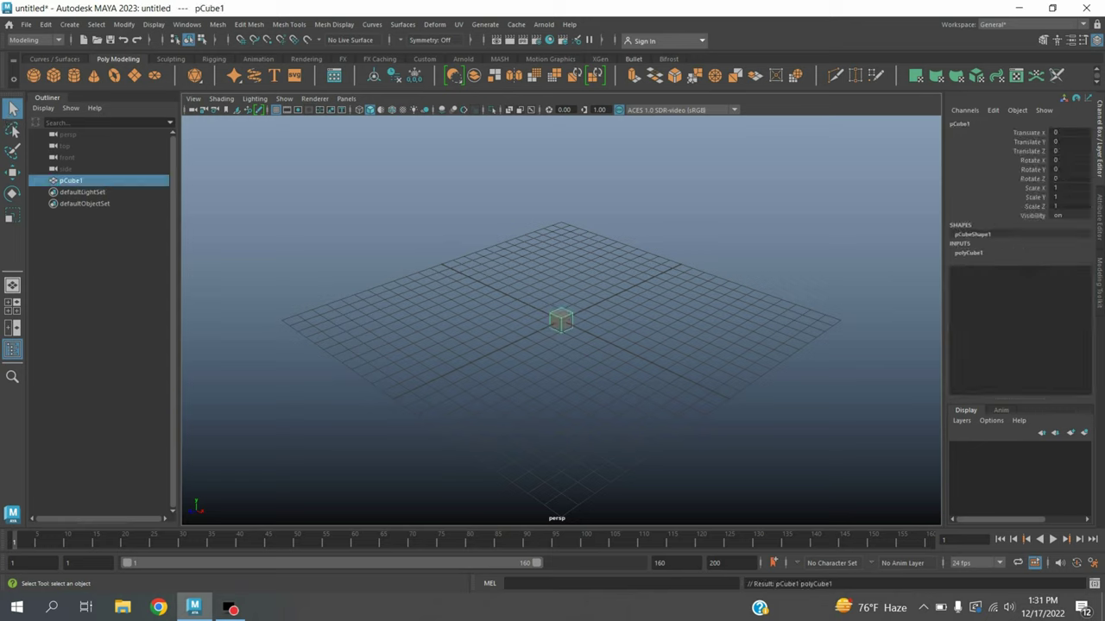
Step: In polyCube1's inputs, set the cube's Width to 20 and Depth to 12
left_click(968, 252)
double_click(1056, 271)
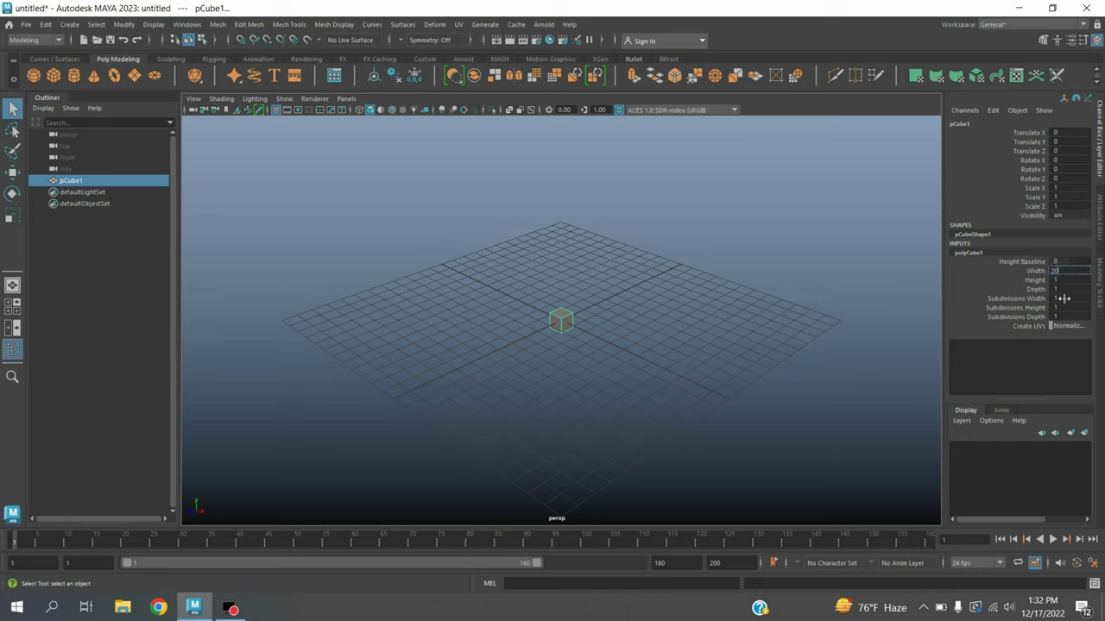
double_click(1068, 293)
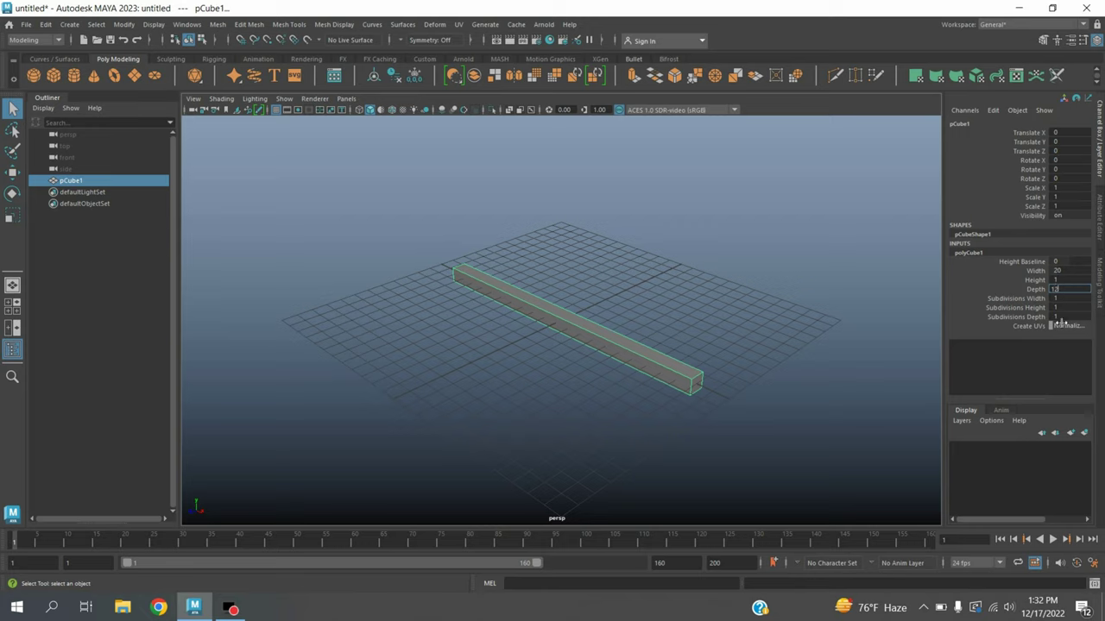
key("Return")
Step: Set Subdivisions Width and Depth to 39 and Subdivisions Height to 4
left_click_drag(1066, 298, 1065, 318)
double_click(1066, 318)
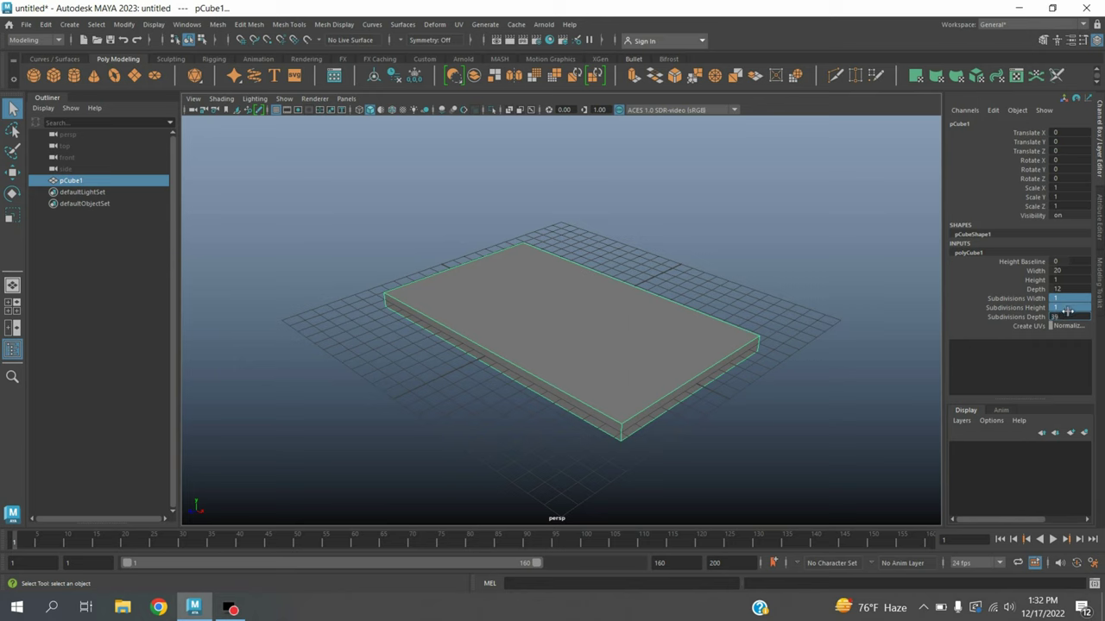
type("39")
key("Return")
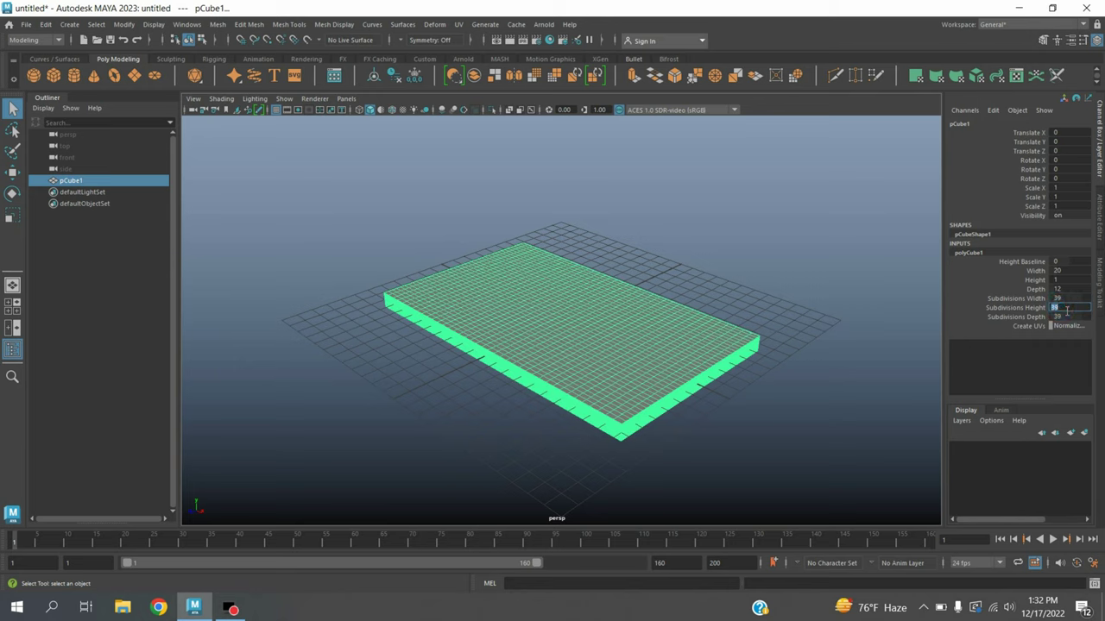
left_click(1066, 311)
type("4")
key("Return")
Step: Add a Nonlinear Bend deformer to the selected slab
left_click(568, 355)
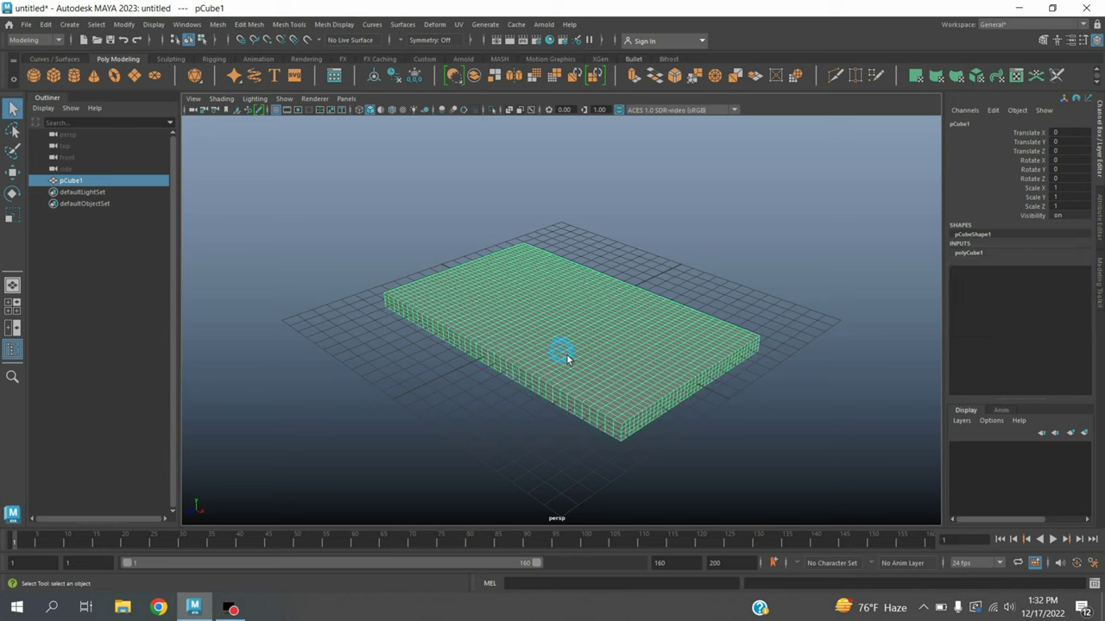
left_click(433, 25)
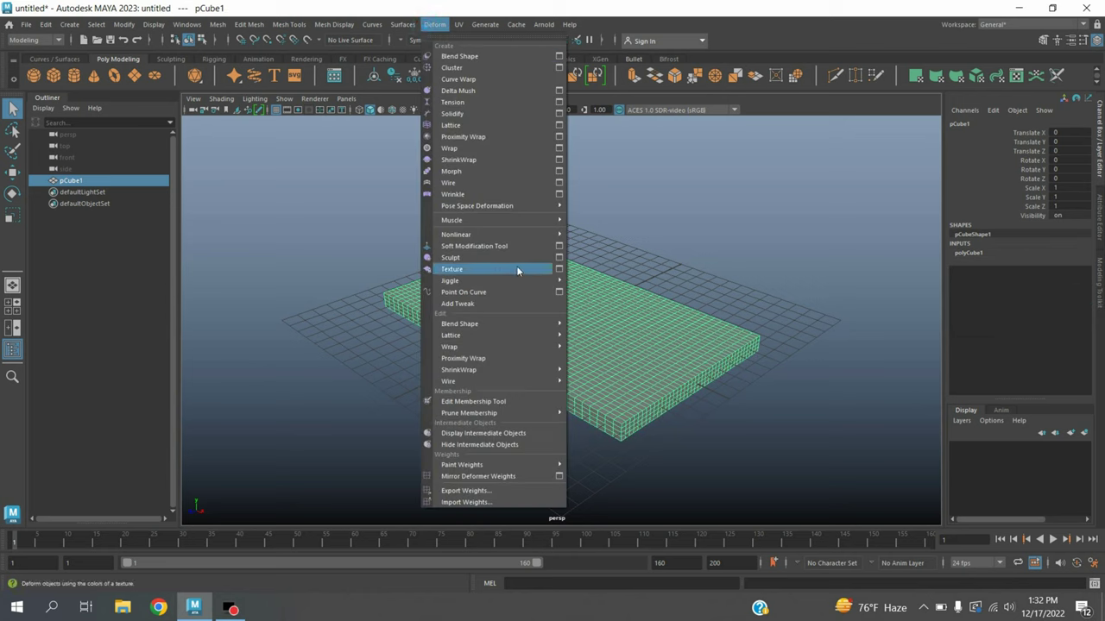
mouse_move(553, 239)
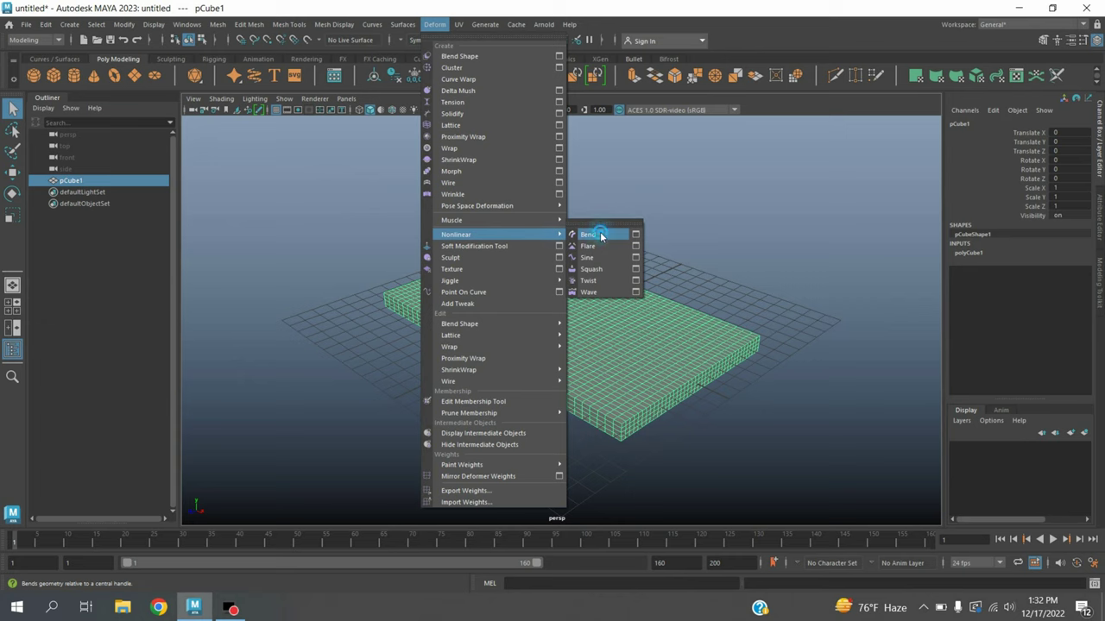
left_click(595, 234)
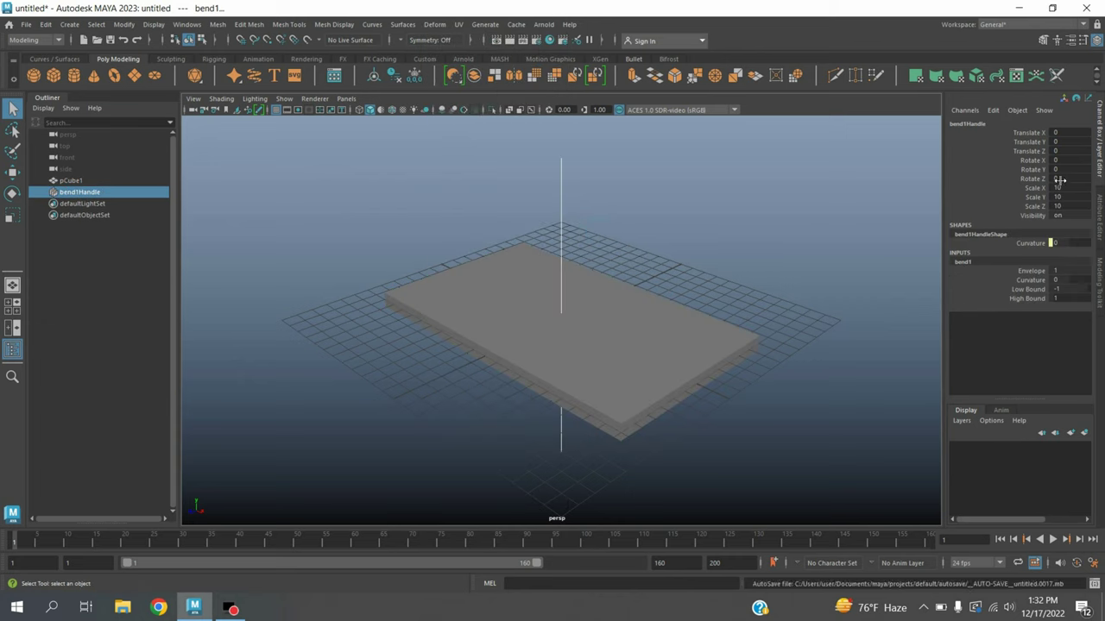
Step: Rotate the bend1Handle to 90 on Z
left_click(12, 193)
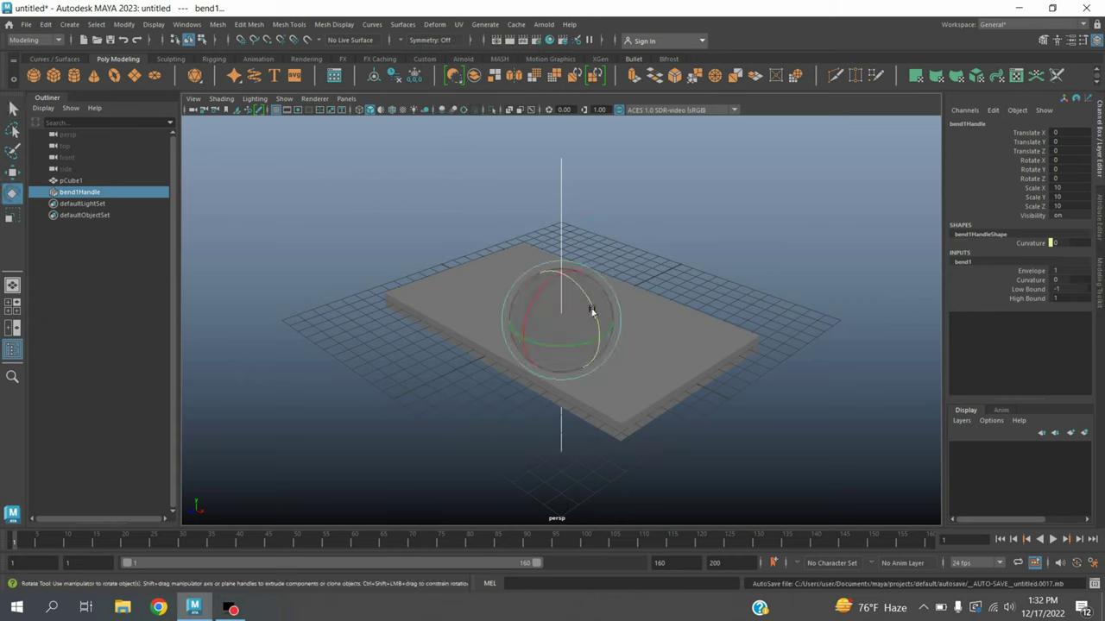
left_click_drag(593, 300, 610, 315)
left_click(1069, 179)
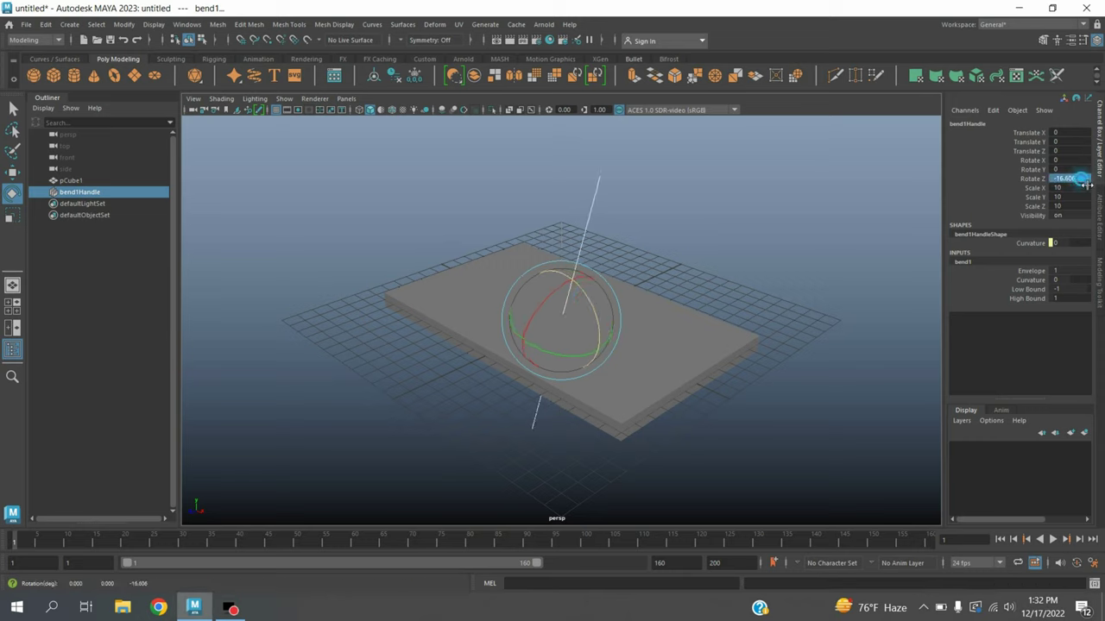
type("90")
key("Return")
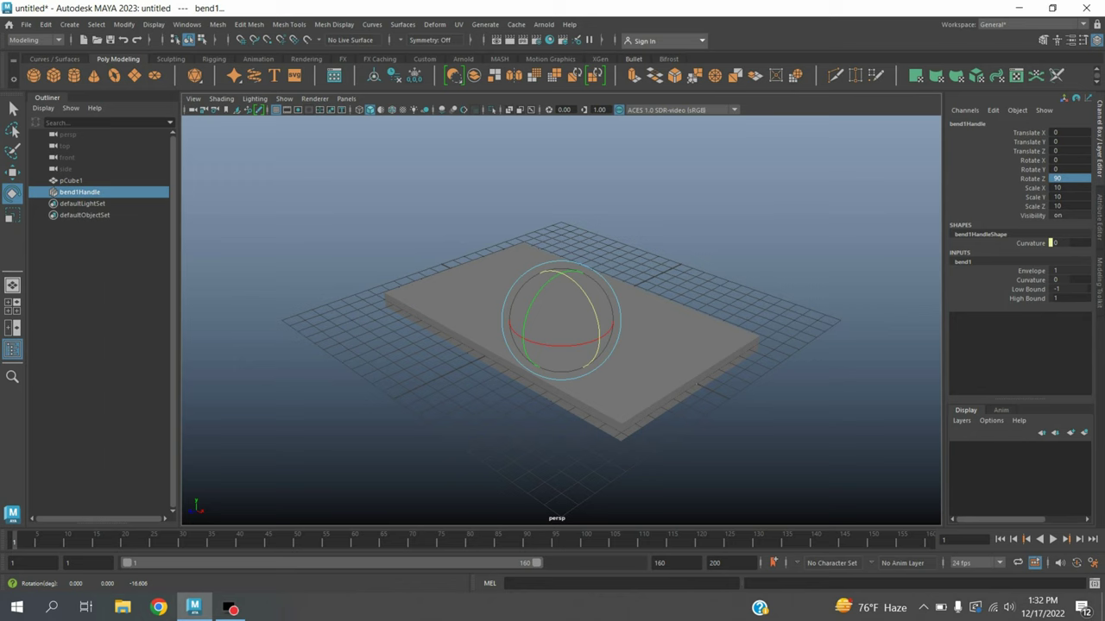
left_click(1098, 213)
Step: Set the bend's Low Bound to -0.5 and High Bound to 0
double_click(950, 211)
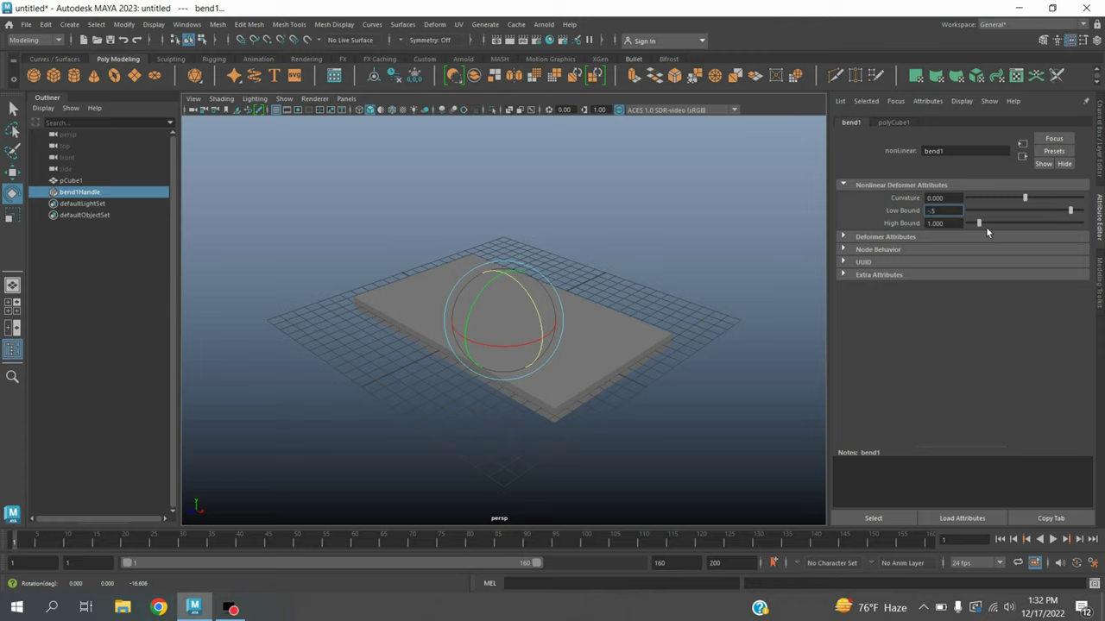
left_click_drag(980, 224, 949, 229)
type("-.5")
key("Return")
Step: Set the bend's Curvature to 150 so the slab curls up
left_click(945, 199)
type("150")
key("Return")
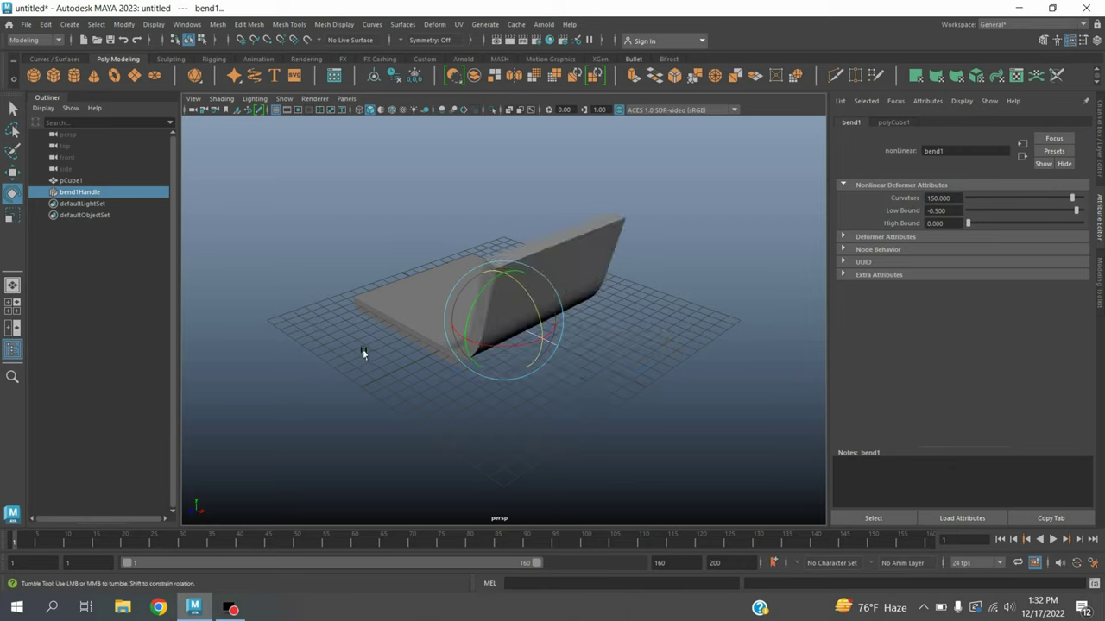
left_click_drag(364, 352, 451, 355, "alt")
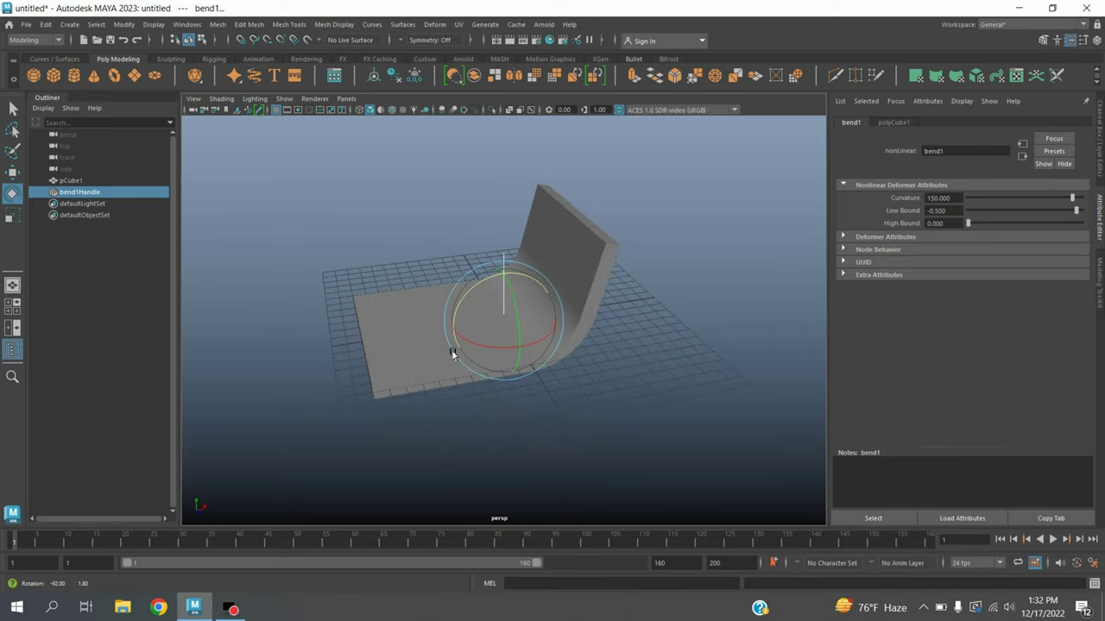
left_click(593, 274)
Step: Bake the curl into the slab with Delete by Type > History, then duplicate it
left_click(44, 26)
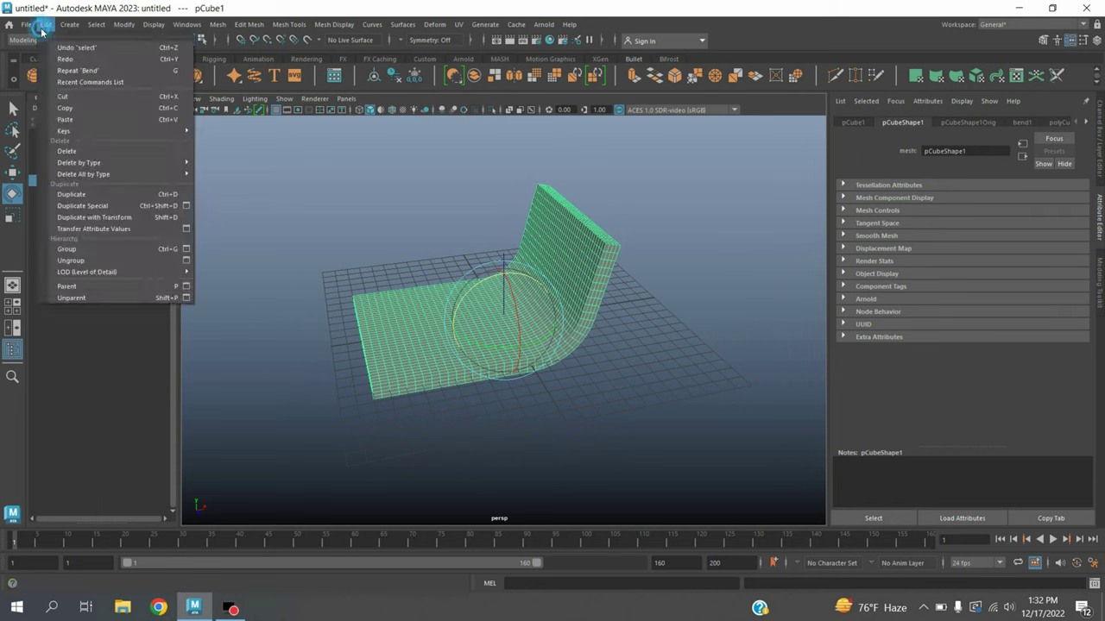
mouse_move(170, 164)
left_click(237, 169)
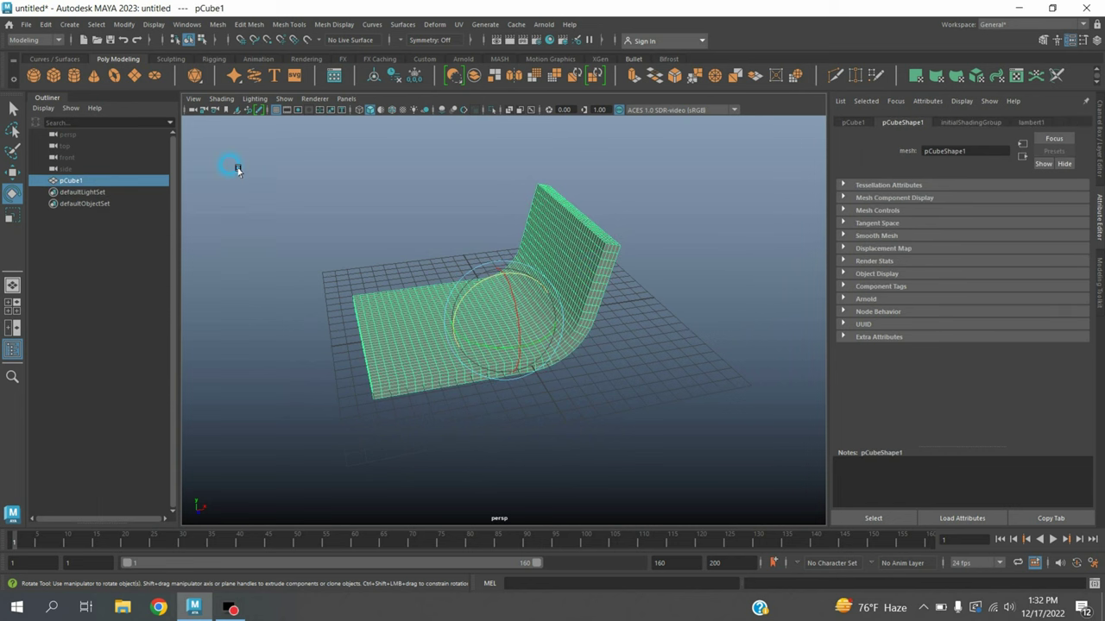
key("f")
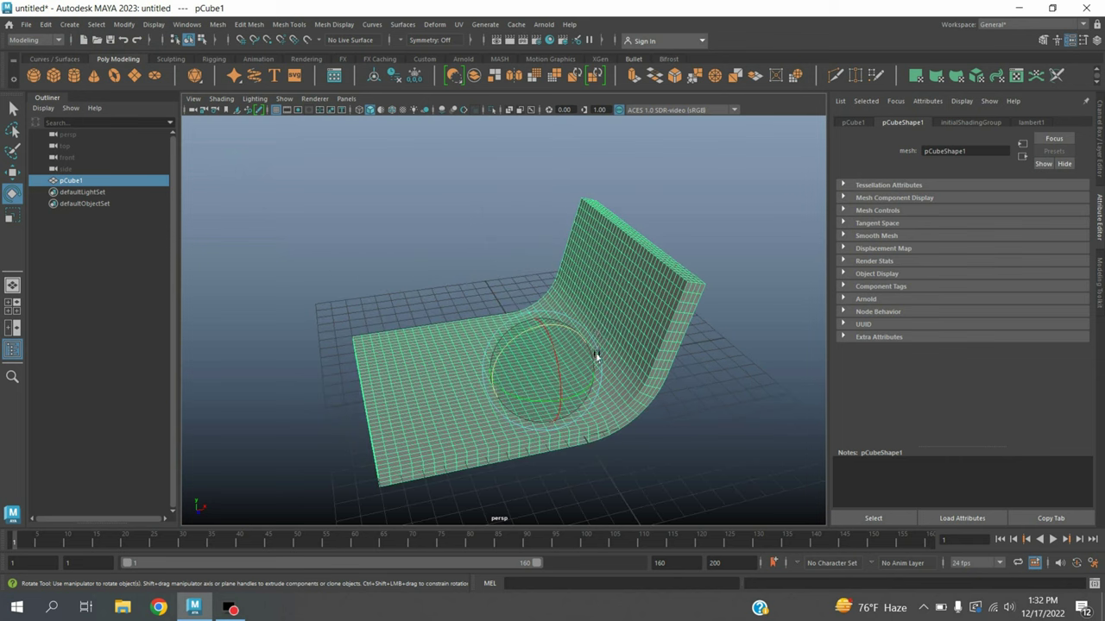
left_click_drag(597, 361, 578, 353, "alt")
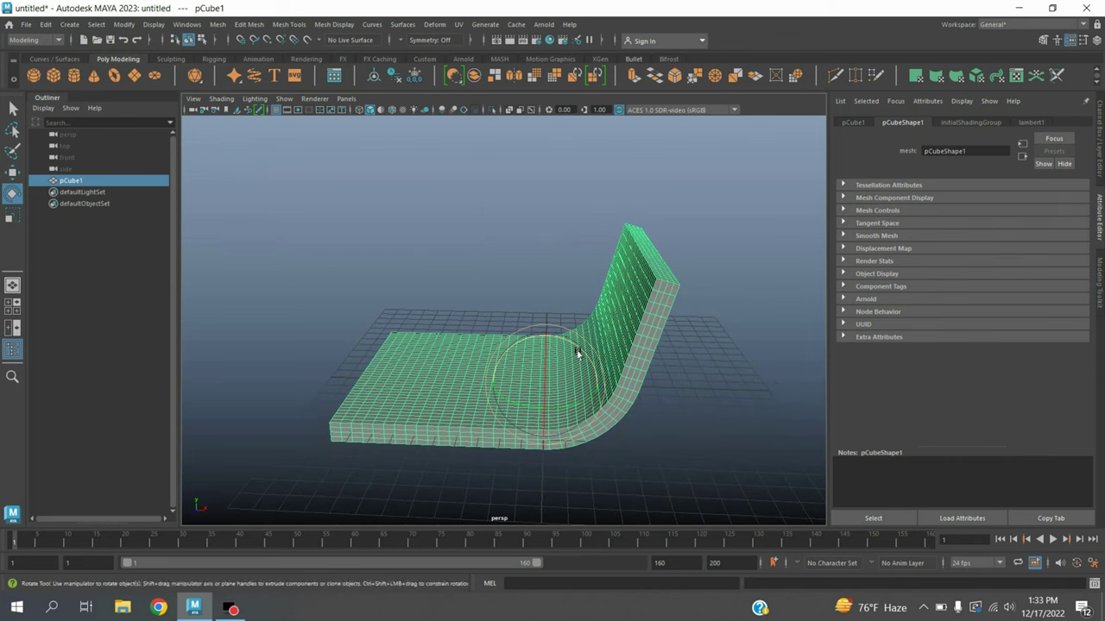
key("ctrl+d")
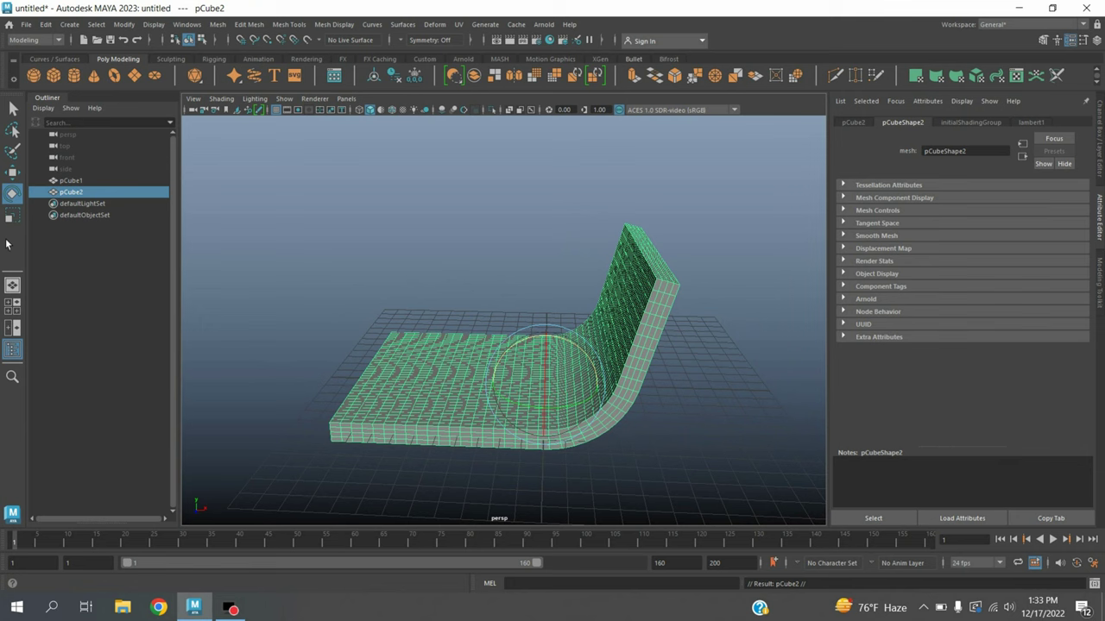
Step: Move the duplicate pCube2 up to Y 6.522 and shift it along X beside the original
key("w")
left_click_drag(550, 332, 557, 252)
left_click_drag(601, 307, 709, 311)
scroll(631, 357, "down", 2)
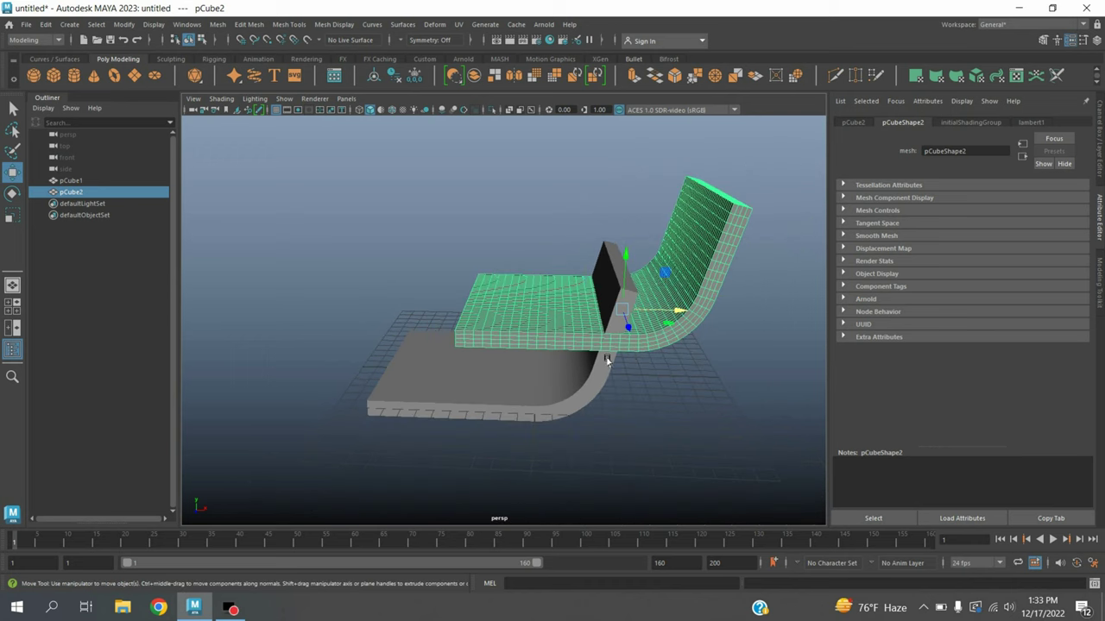
left_click_drag(604, 362, 530, 356, "alt")
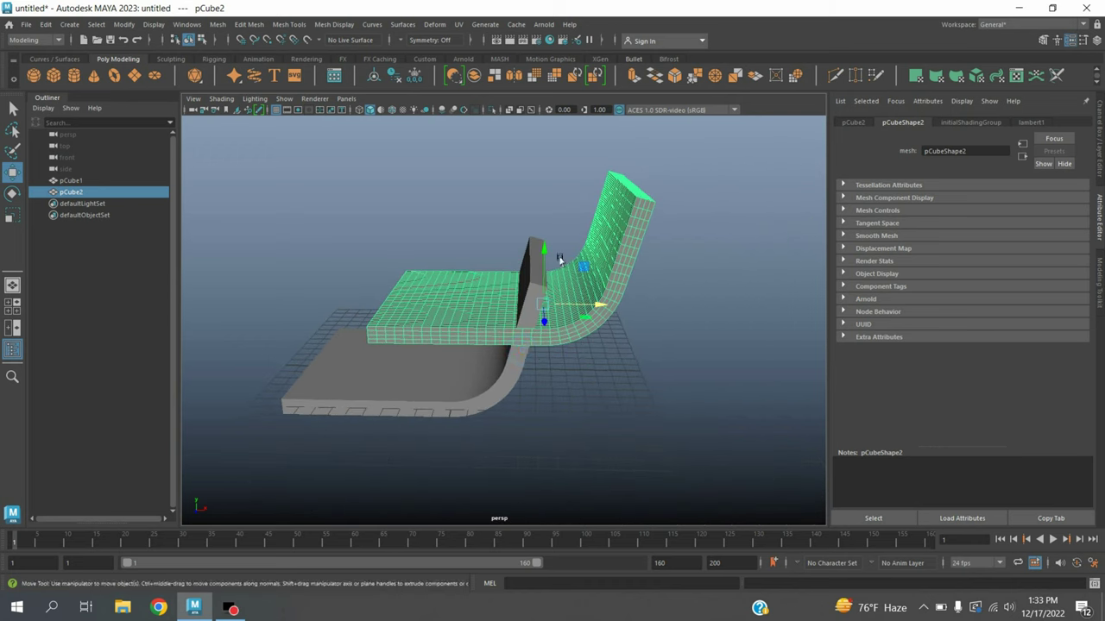
left_click_drag(547, 257, 562, 217)
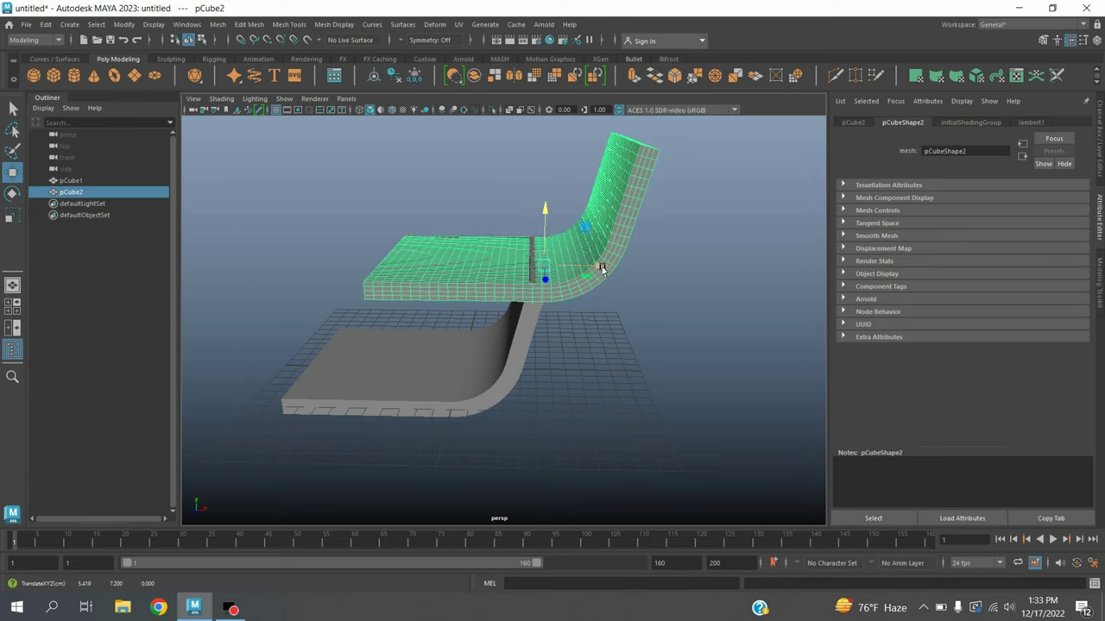
left_click_drag(606, 272, 653, 272)
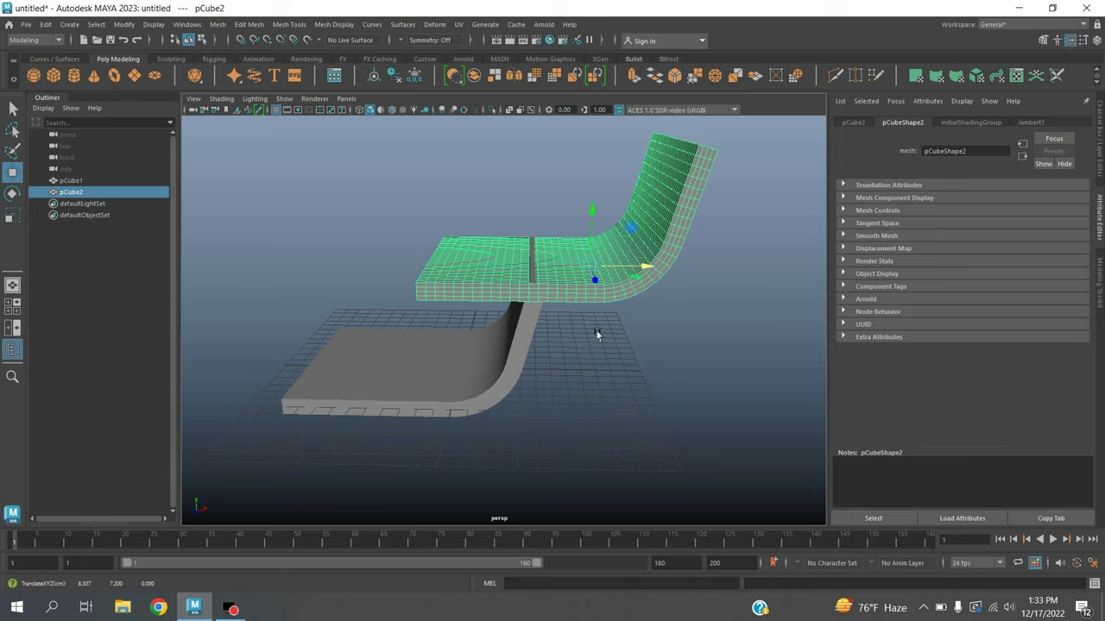
mouse_move(578, 360)
left_mouse_down("alt")
mouse_move(570, 353)
mouse_move(582, 368)
left_mouse_up("alt")
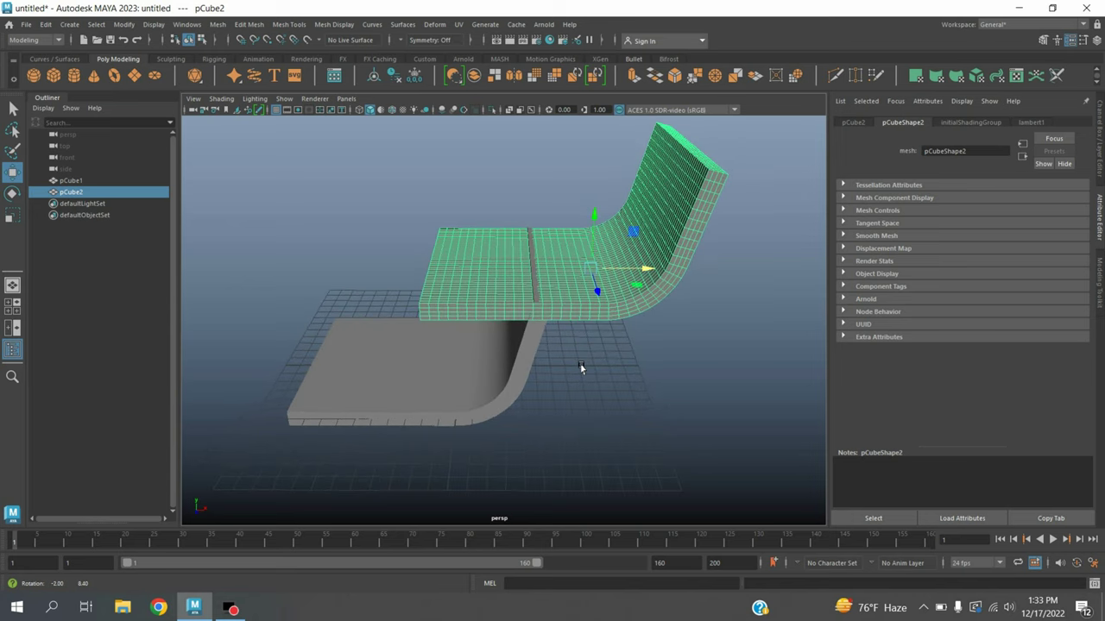
left_click(1043, 41)
Step: Delete the groove face loop from pCube2
left_click(1043, 138)
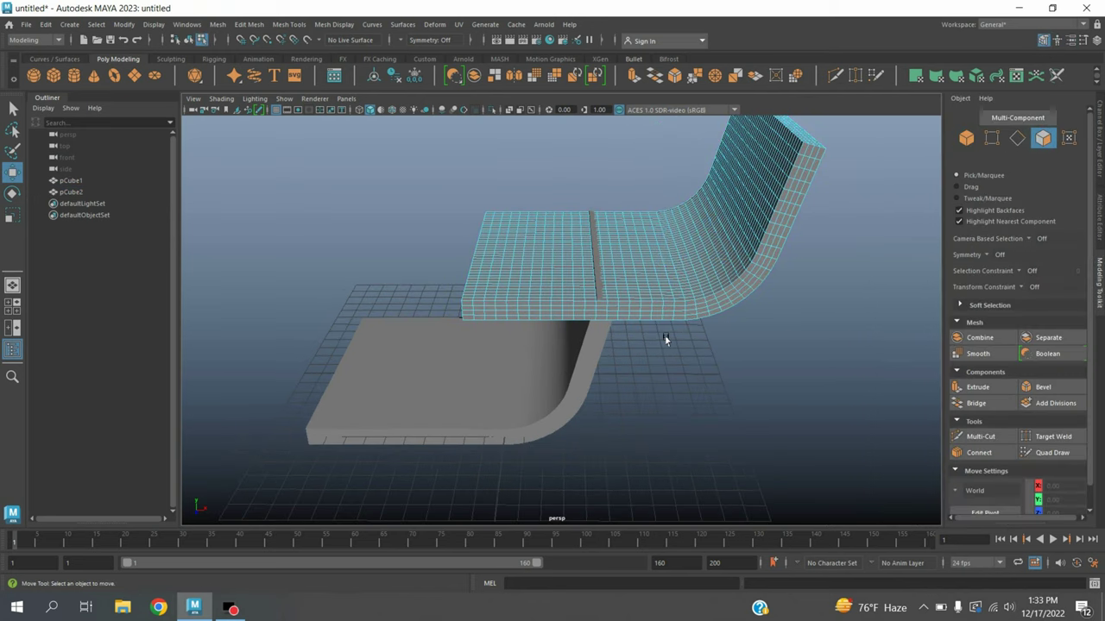
scroll(664, 339, "up", 3)
left_click(605, 317)
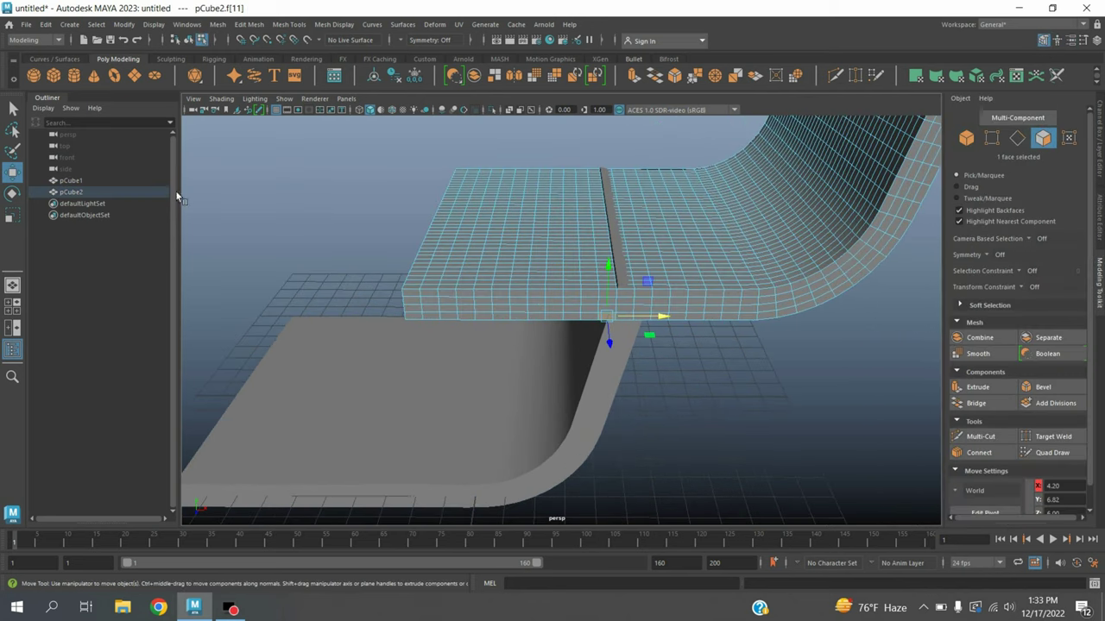
left_click(13, 108)
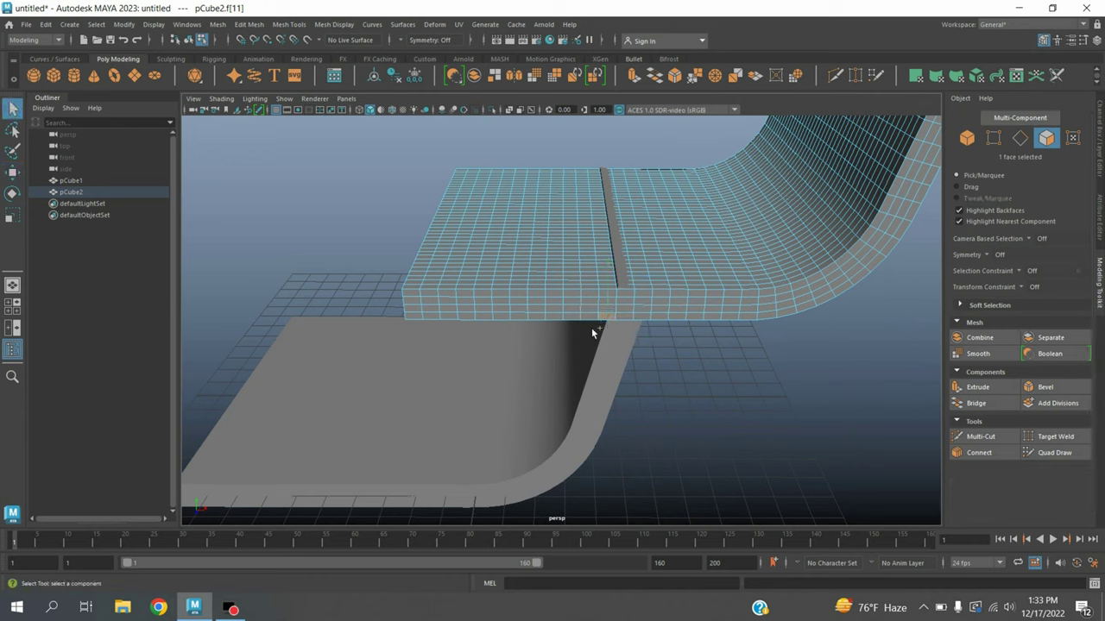
double_click(608, 311)
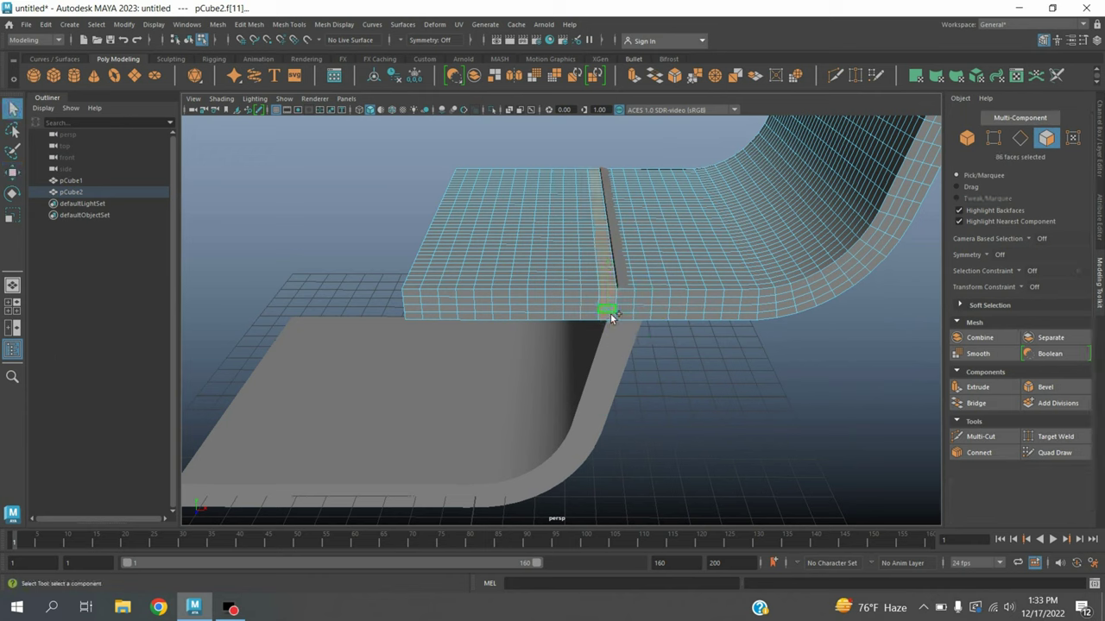
key("Delete")
Step: Delete pCube2's flat left block faces, then select both slabs in object mode
double_click(551, 290)
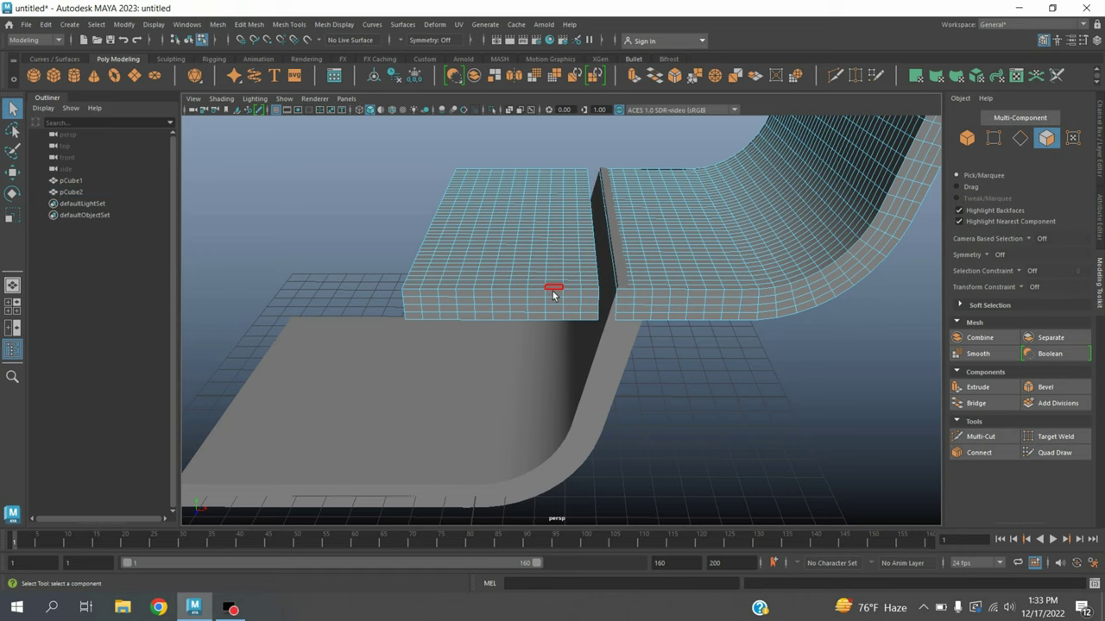
key("Delete")
key("F8")
key("f")
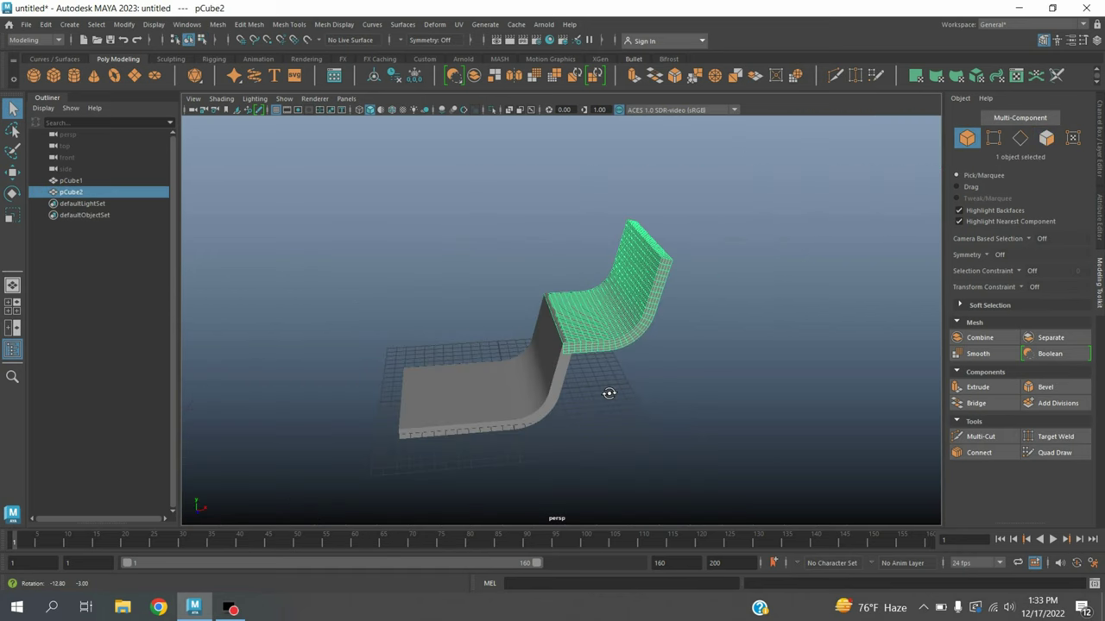
left_click_drag(515, 278, 587, 394)
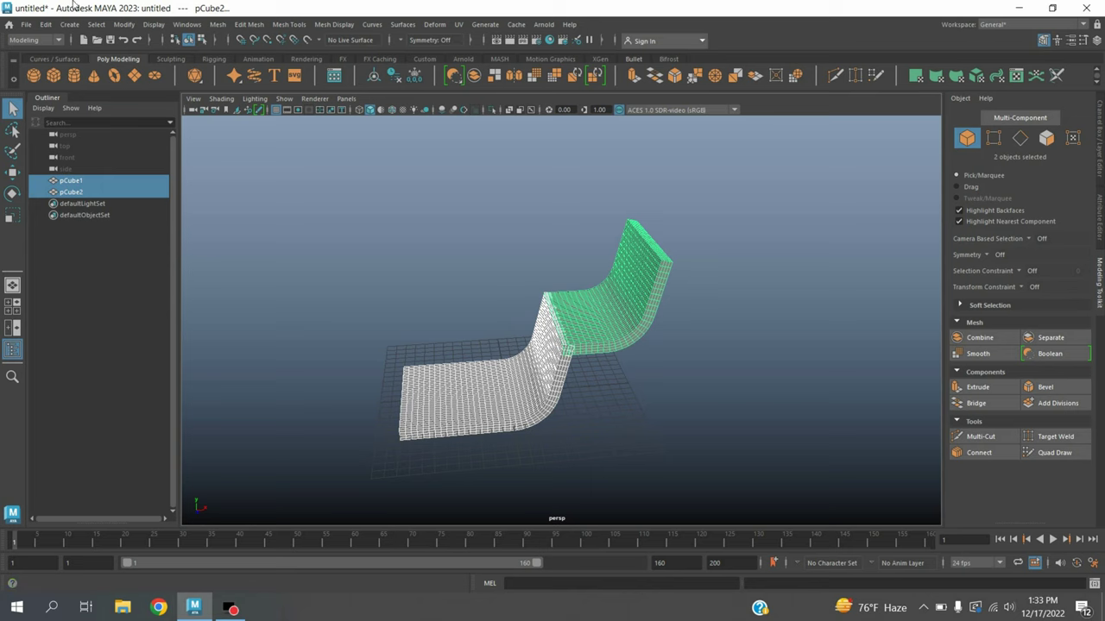
Step: Combine both slabs into pCube3 and scale it about 3.4 times along Z
left_click(218, 24)
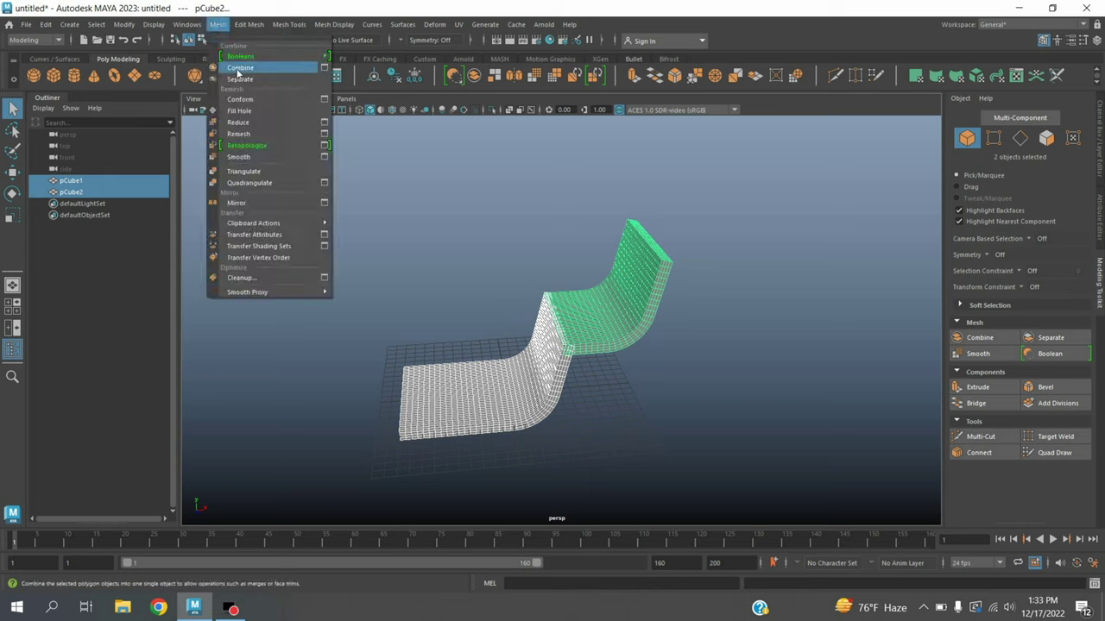
left_click(240, 68)
key("r")
left_click_drag(439, 244, 492, 315, "alt")
left_click_drag(625, 328, 760, 341)
key("F10")
left_click_drag(716, 377, 861, 333, "alt")
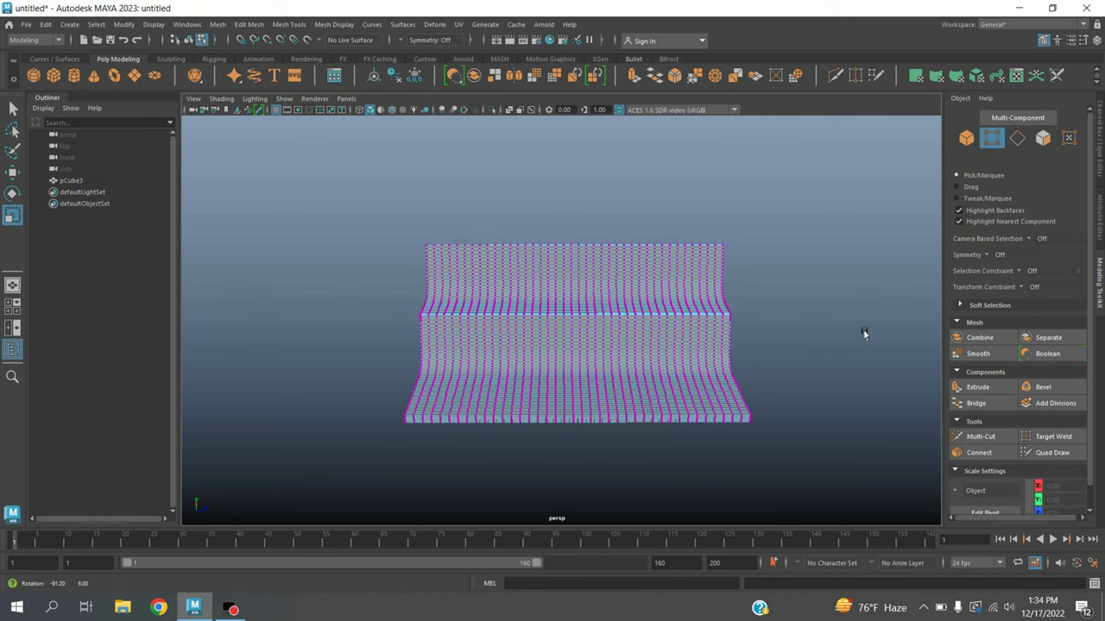
Step: Select the upper wall's top vertex rows, adding the edge column from the top view
left_click_drag(406, 212, 789, 301)
key("space")
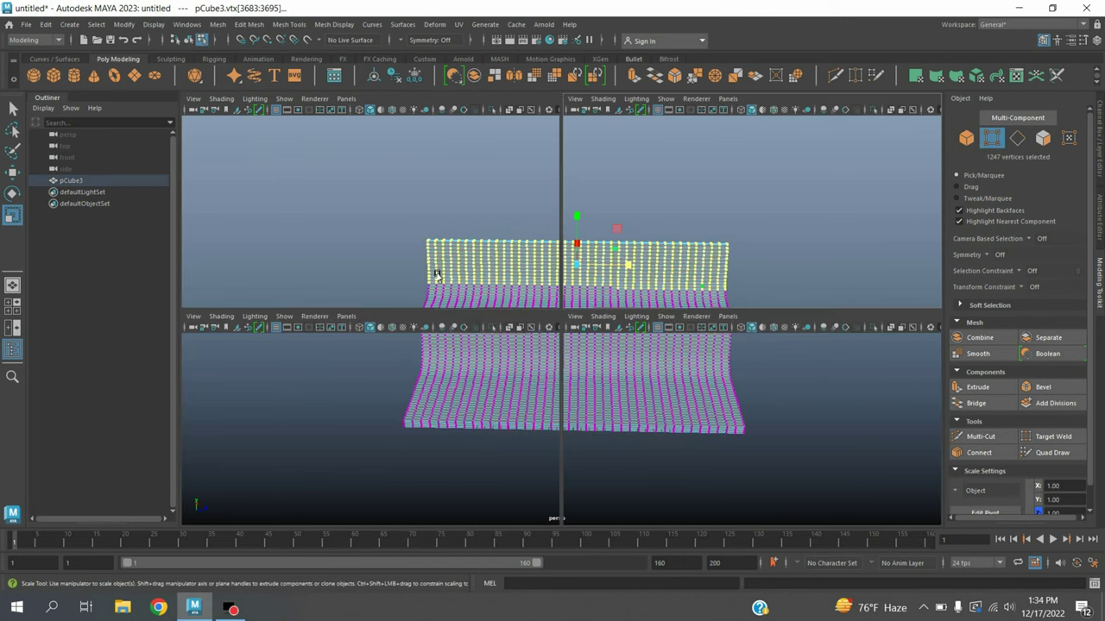
key("space")
scroll(446, 286, "down", 5)
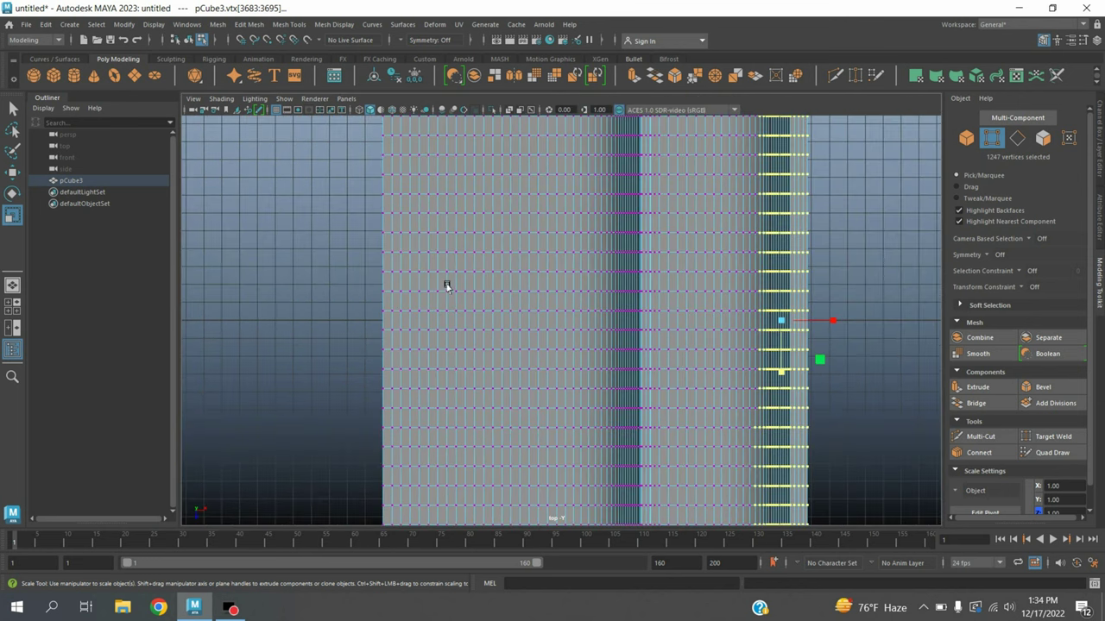
scroll(446, 286, "down", 2)
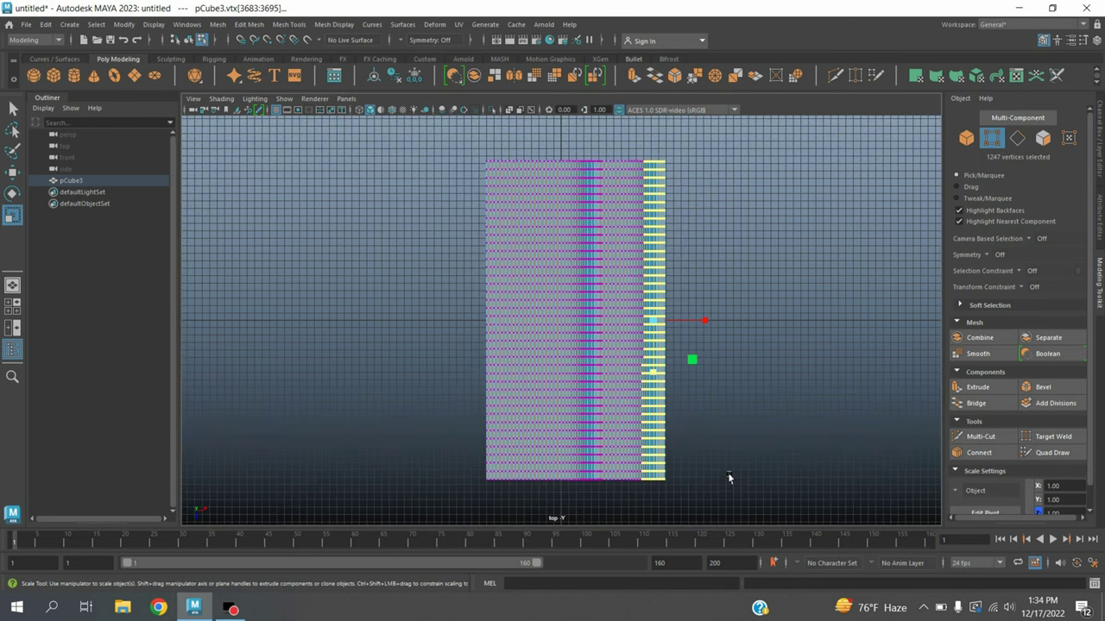
left_click_drag(735, 507, 647, 159)
key("space")
key("space")
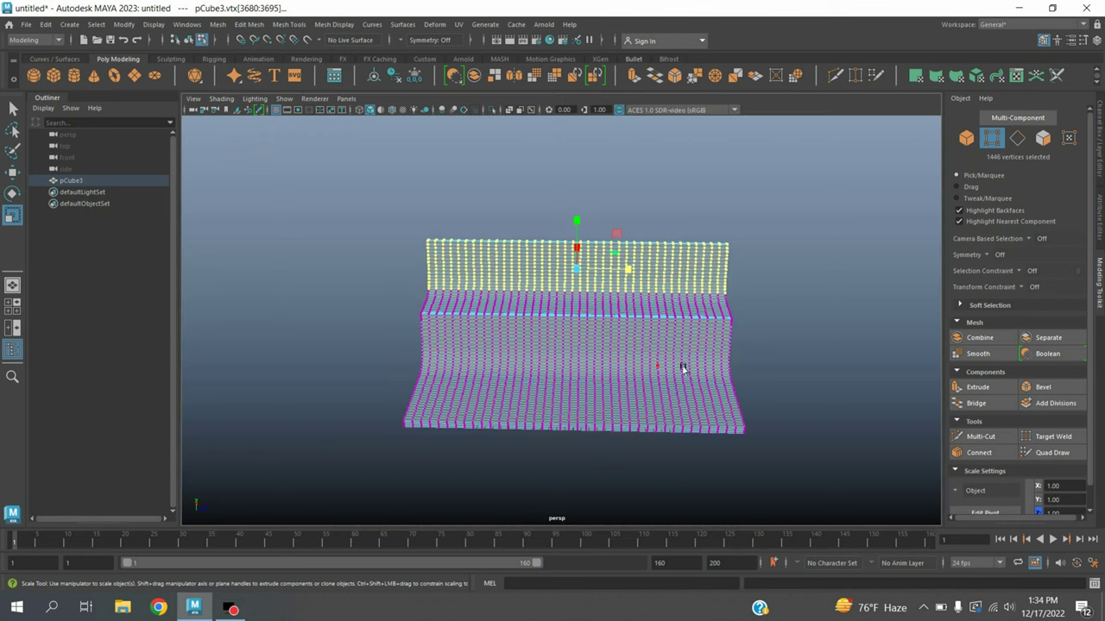
mouse_move(682, 367)
left_mouse_down("alt")
mouse_move(771, 368)
mouse_move(681, 363)
left_mouse_up("alt")
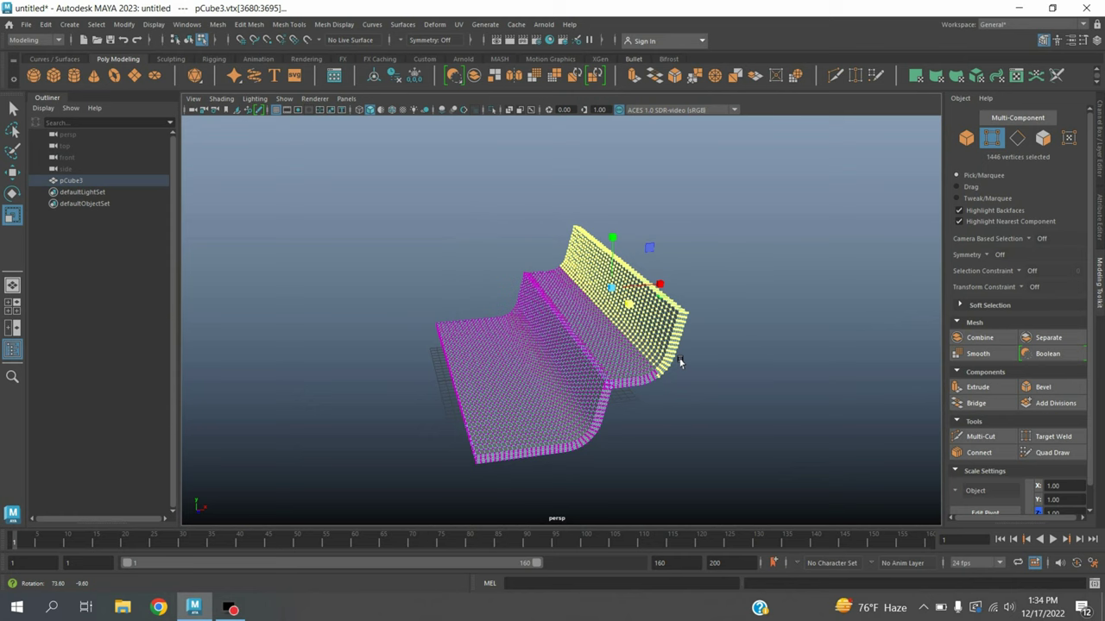
Step: Move the selected vertices outward along X and slightly up in Y
left_click(12, 172)
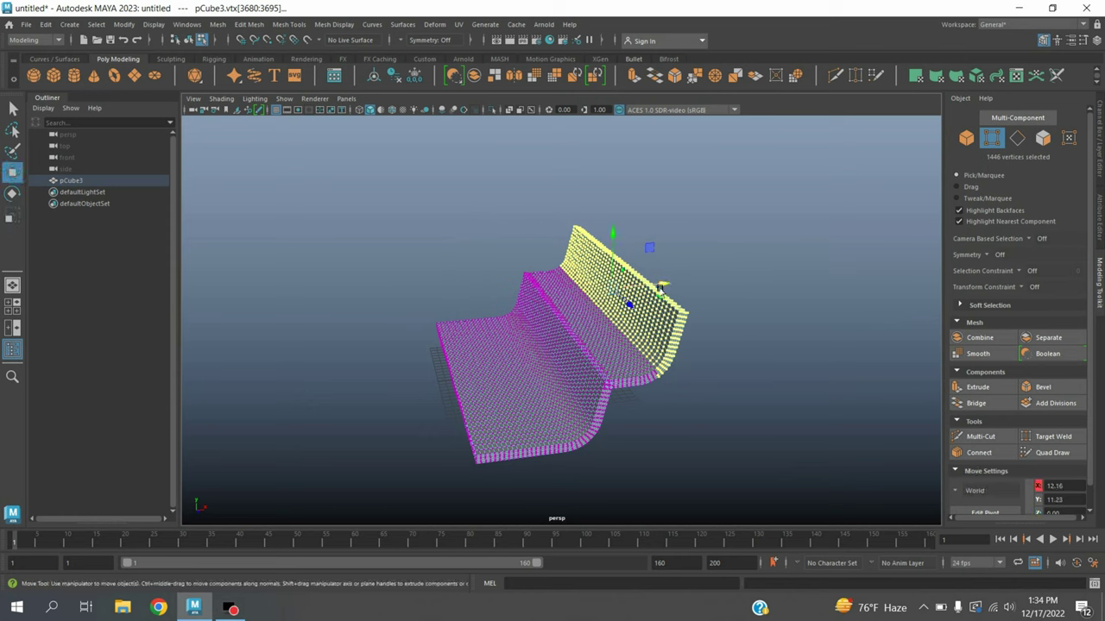
left_click_drag(673, 287, 700, 281)
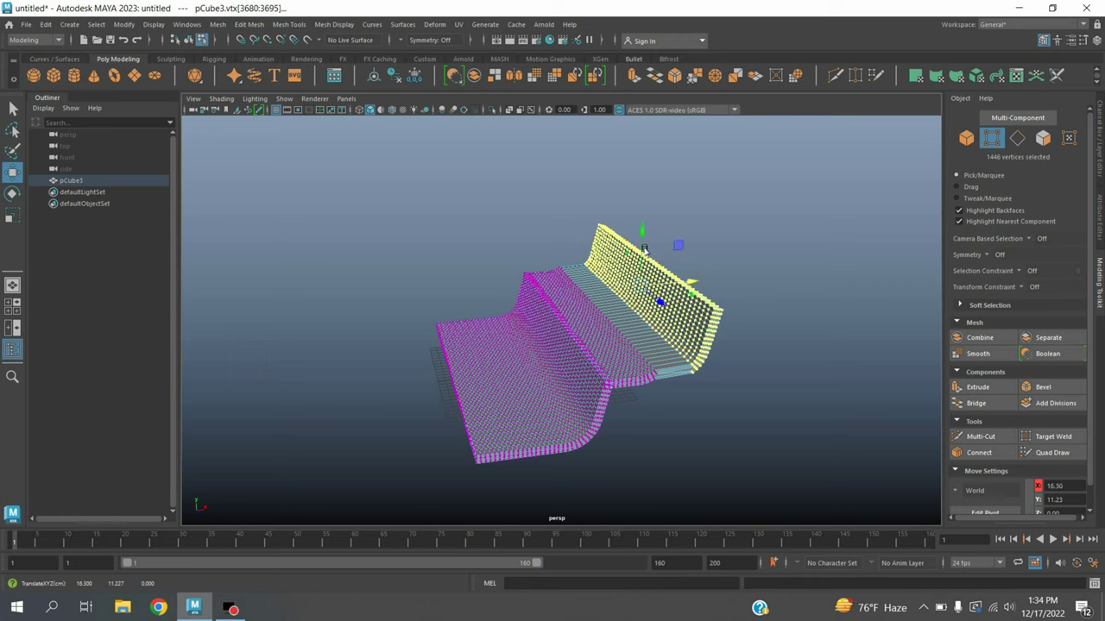
left_click_drag(647, 245, 649, 234)
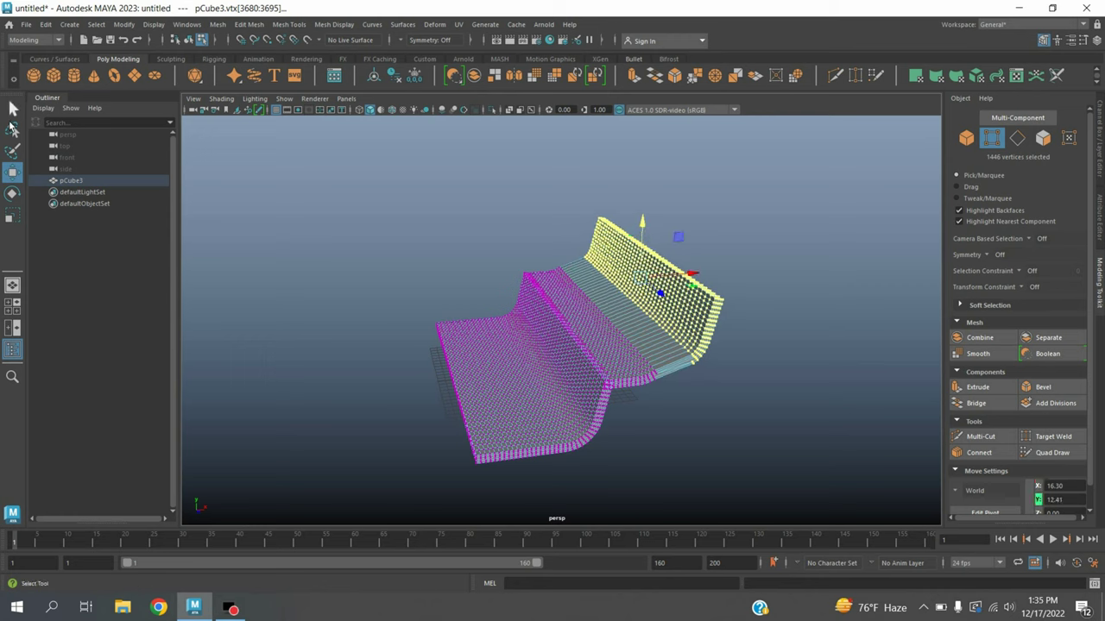
Step: Create a polygon cylinder and tip it over about 87° on X
key("q")
left_click(966, 138)
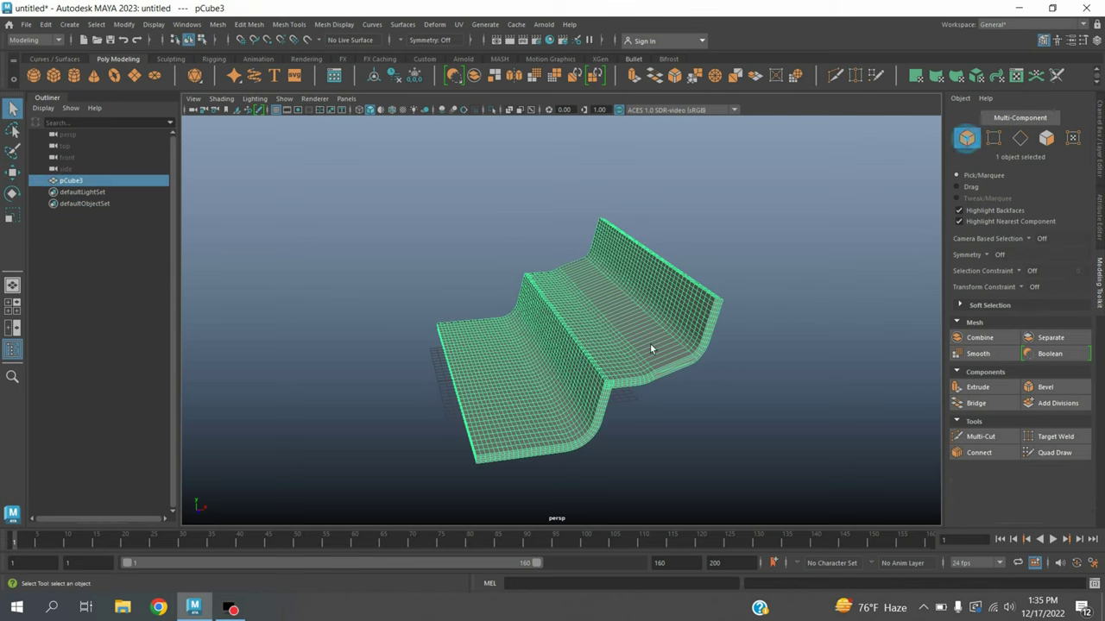
left_click_drag(516, 414, 620, 425, "alt")
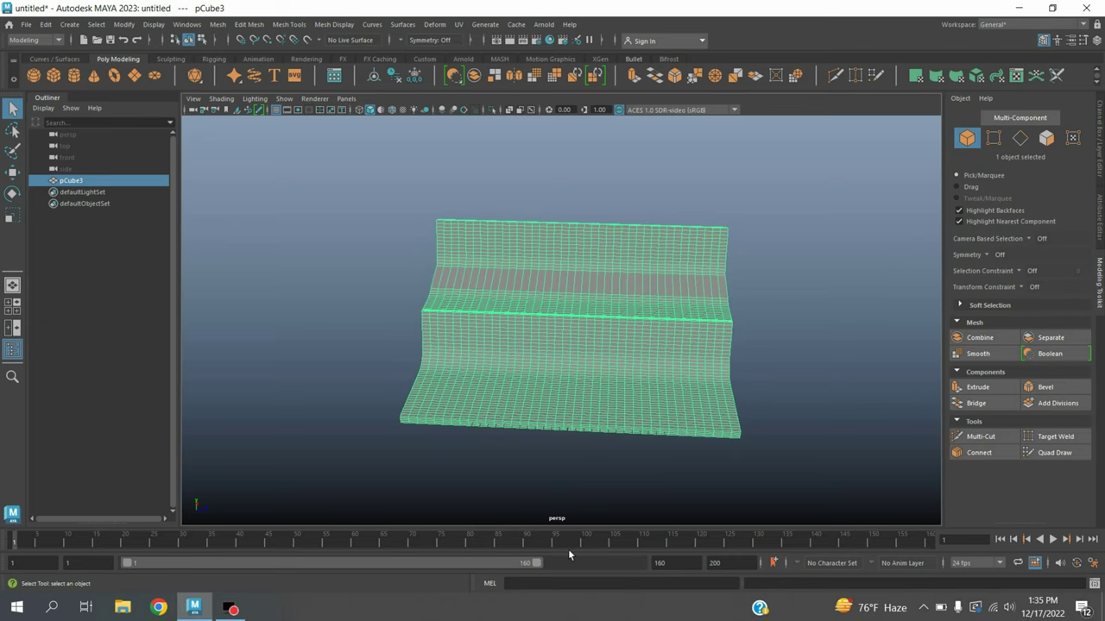
left_click(78, 77)
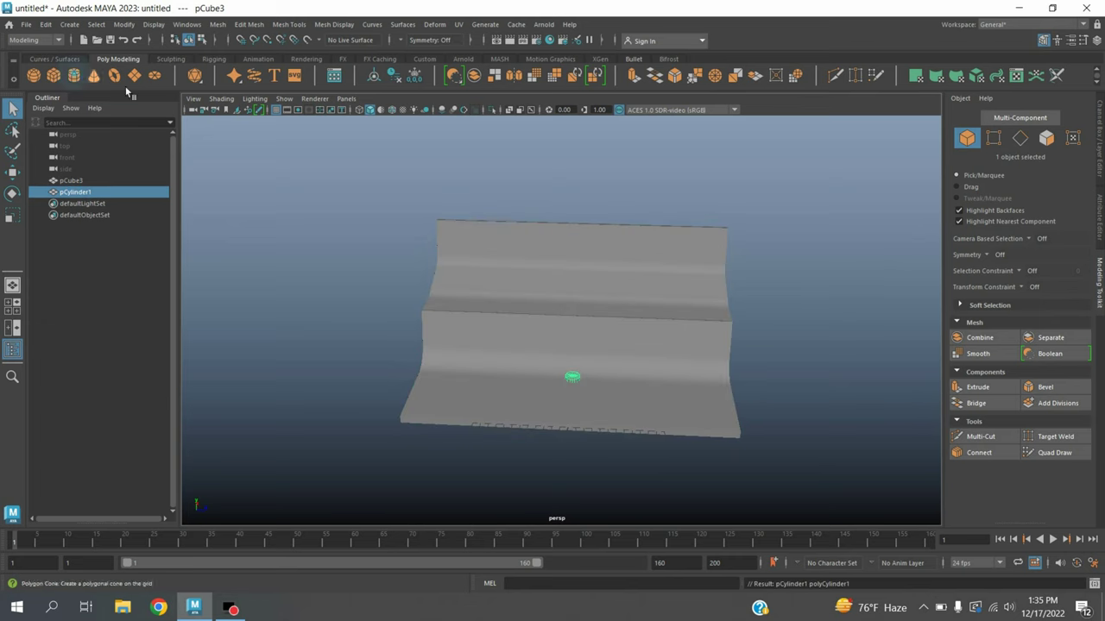
left_click(12, 172)
left_click(12, 193)
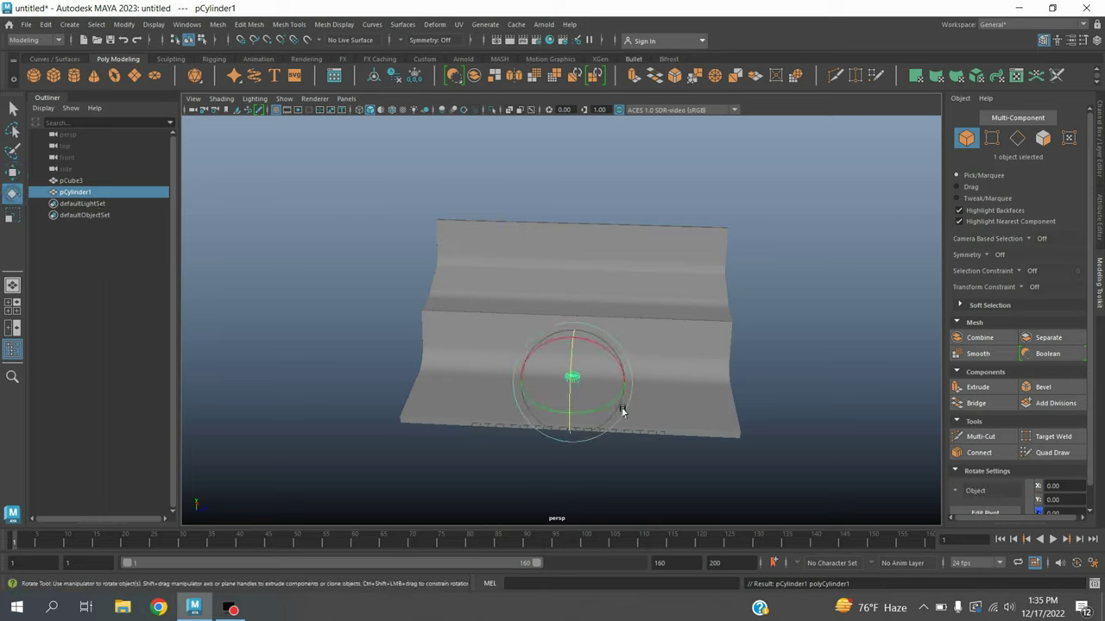
left_click_drag(563, 343, 661, 350)
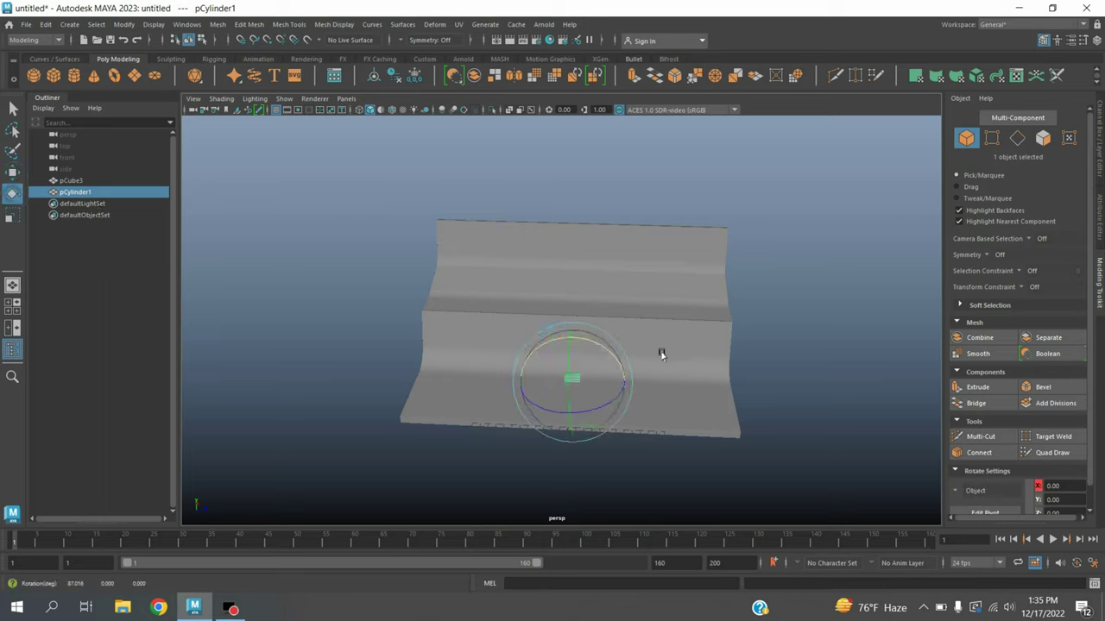
left_click(1099, 137)
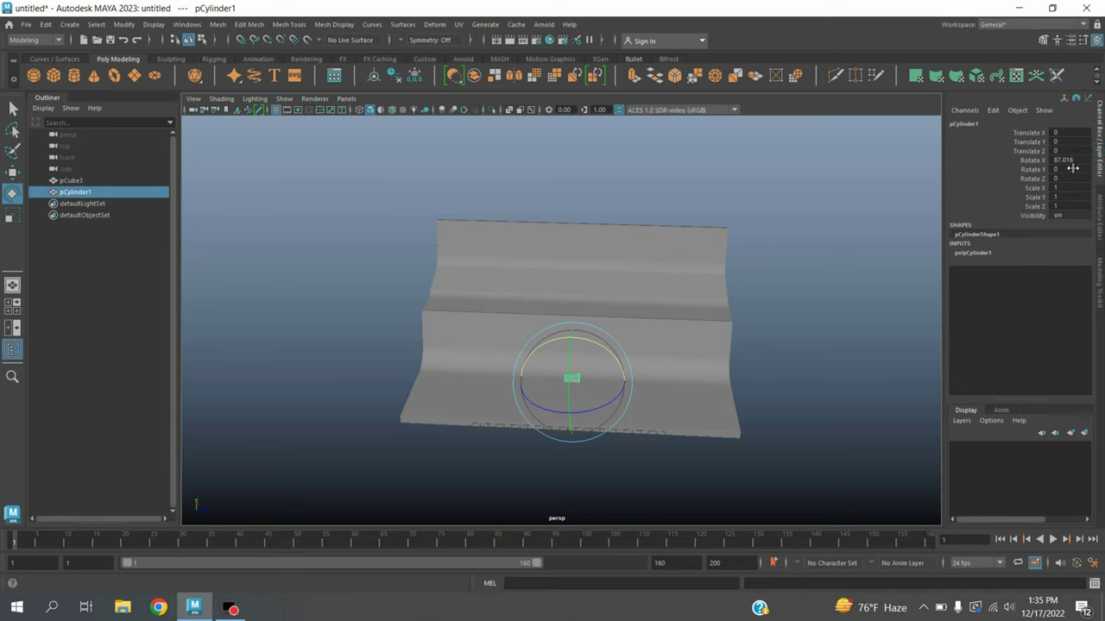
Step: Set the cylinder's Rotate X to 90
double_click(1070, 161)
type("90")
key("Return")
Step: Set polyCylinder1 Height to 40 and both Subdivisions Height and Caps to 40
left_click(973, 253)
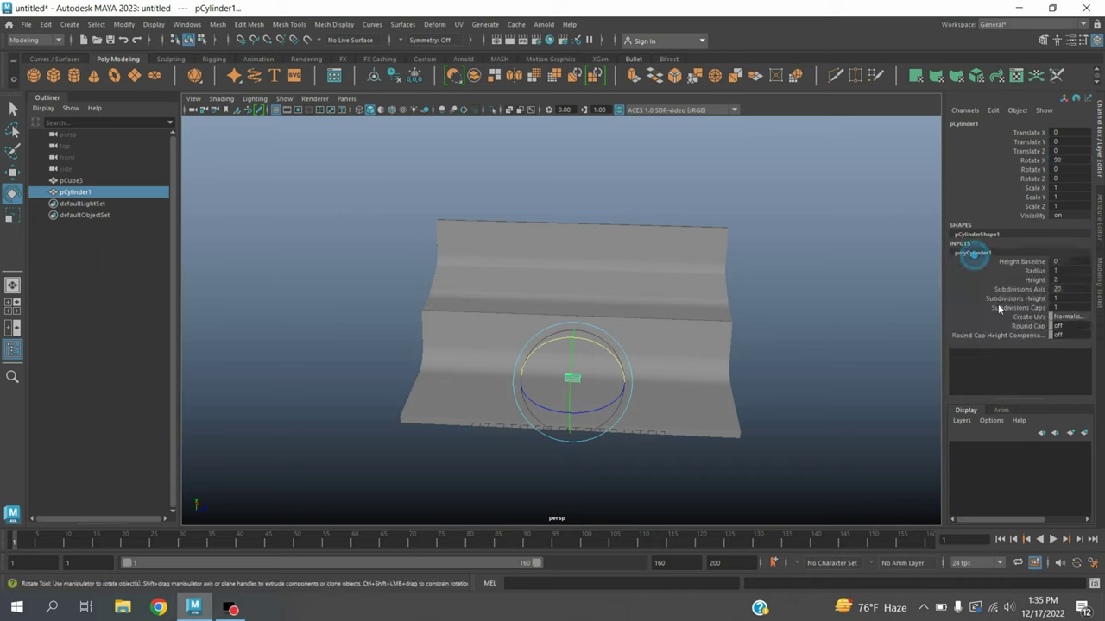
double_click(1071, 282)
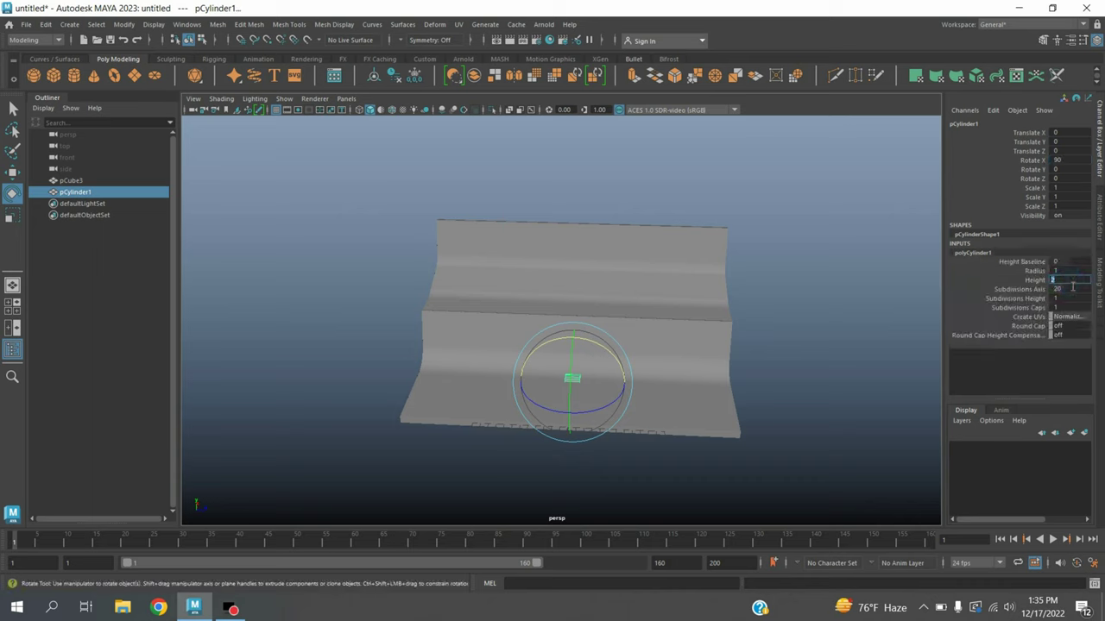
type("30")
key("Return")
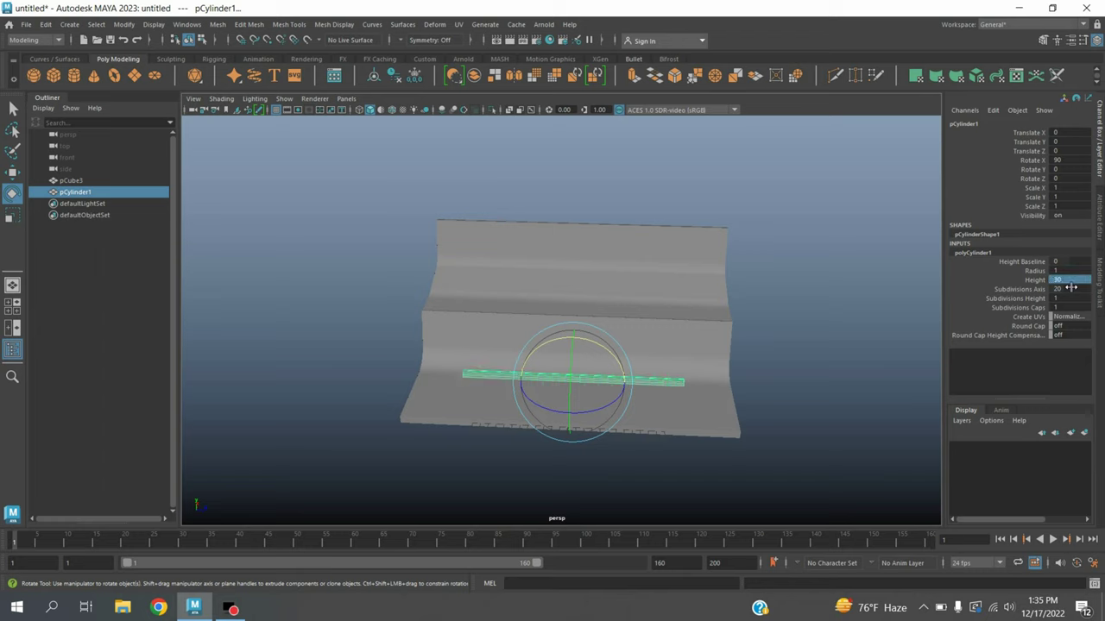
double_click(1070, 285)
key("Return")
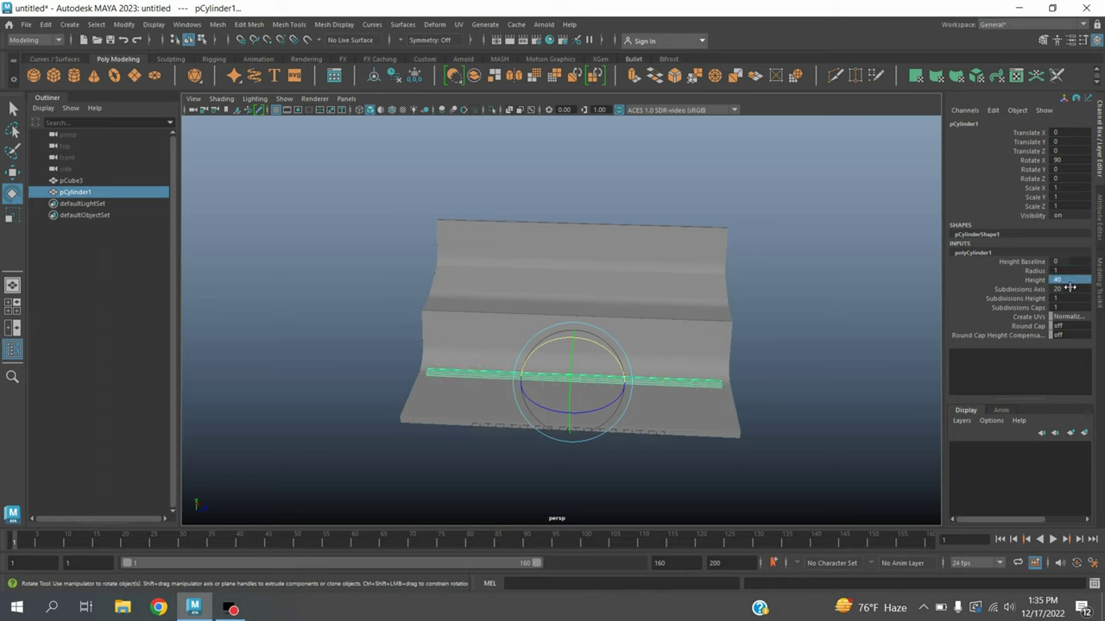
left_click_drag(794, 365, 752, 371, "alt")
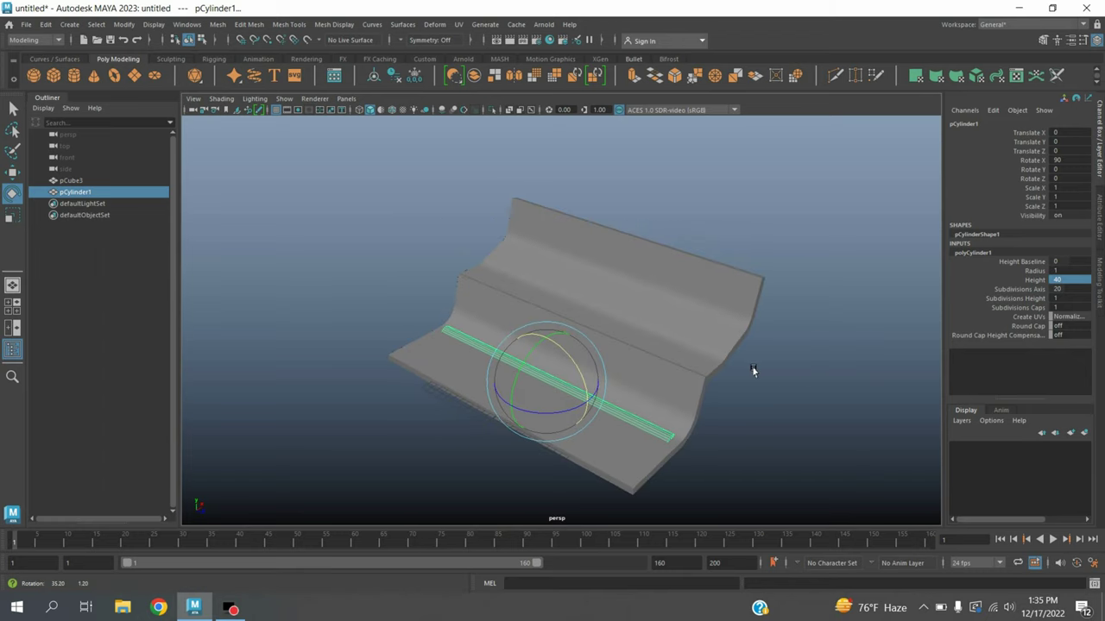
left_click(1070, 298)
double_click(1071, 308)
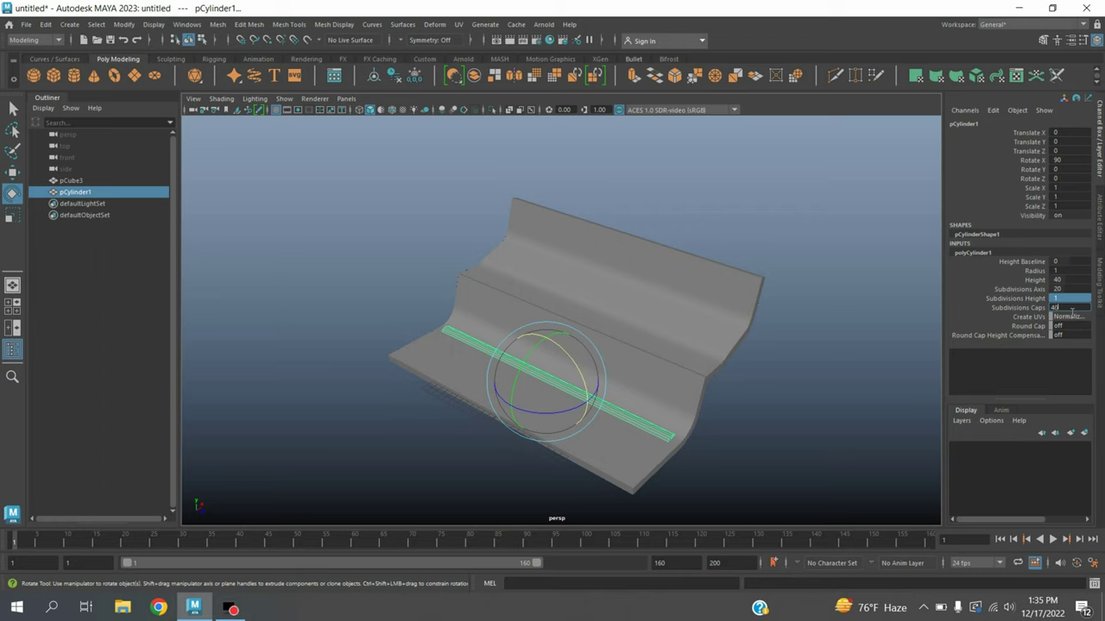
key("Return")
Step: Move the cylinder up and over so it sits on the slab's upper ridge
left_click(12, 171)
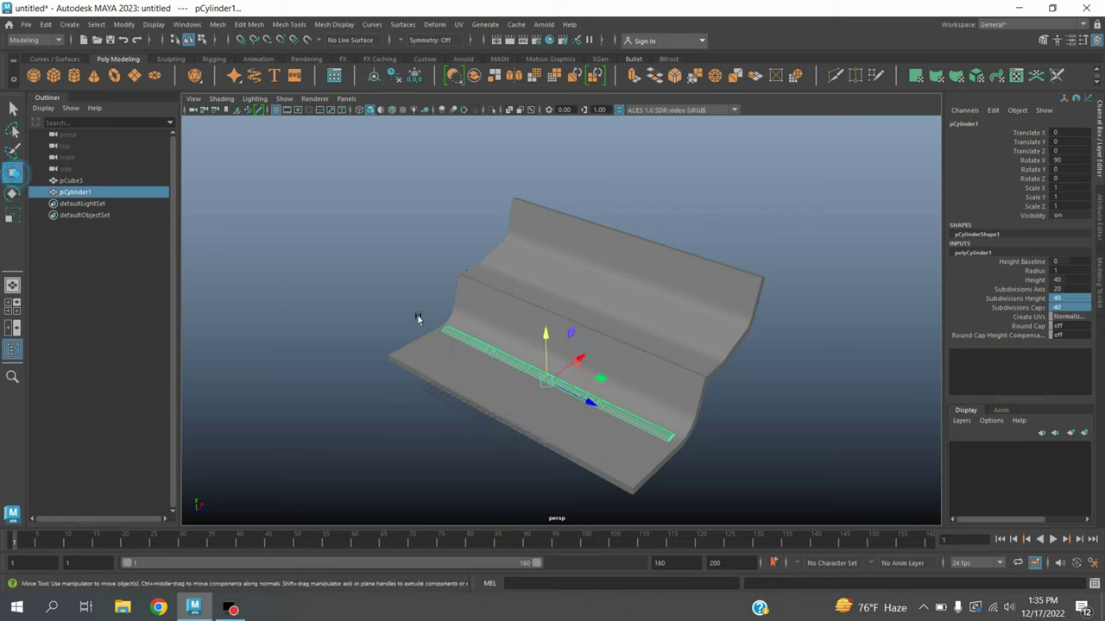
left_click_drag(553, 339, 574, 283)
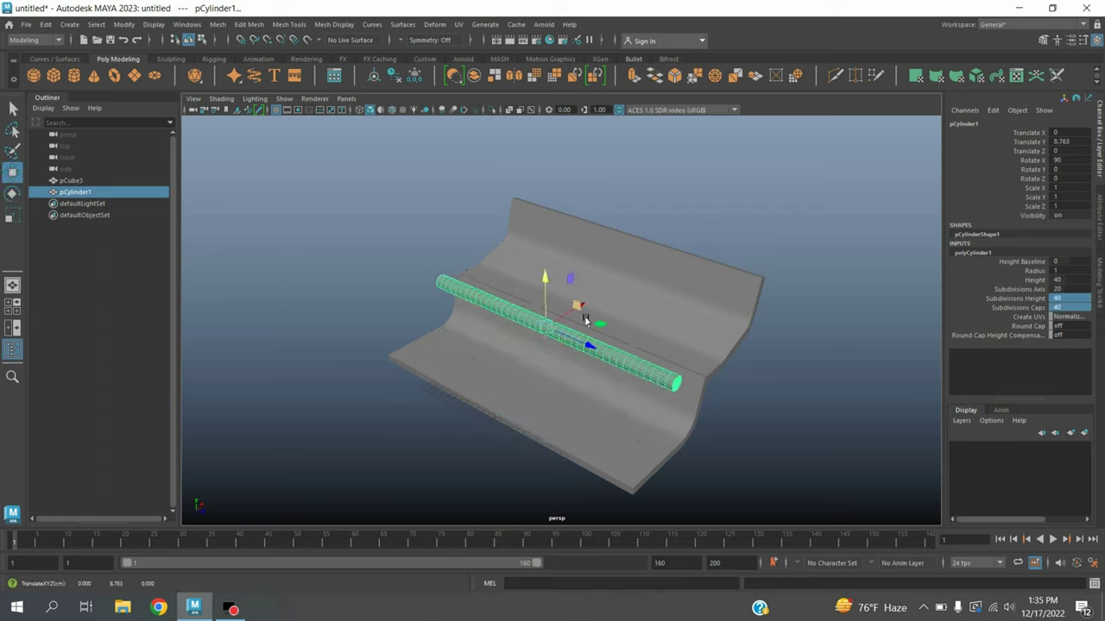
left_click_drag(742, 360, 682, 353, "alt")
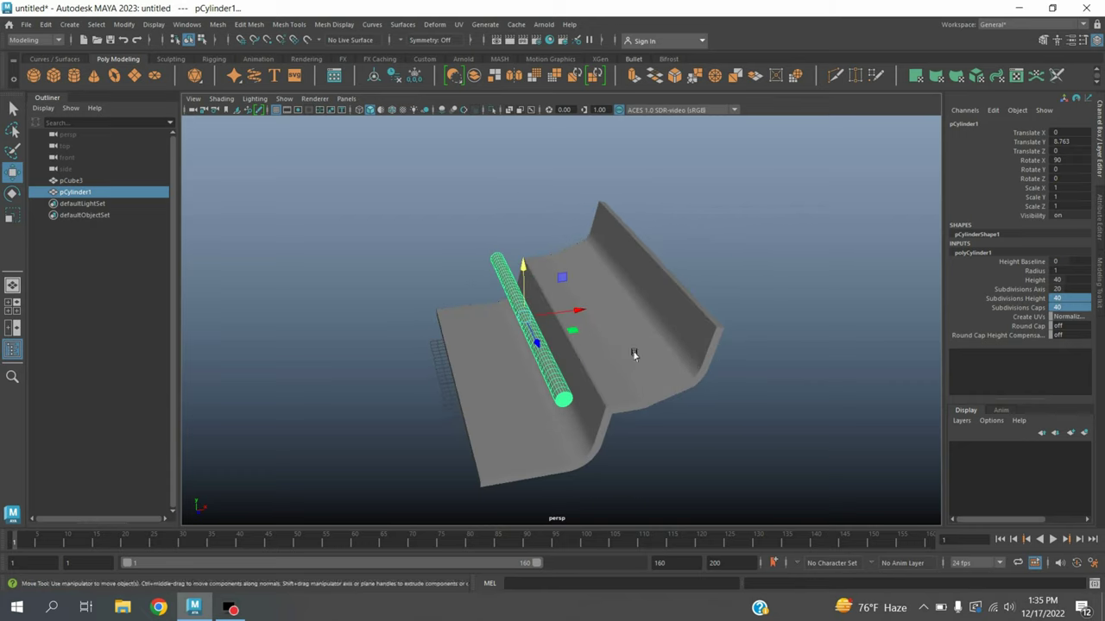
left_click_drag(584, 320, 685, 434)
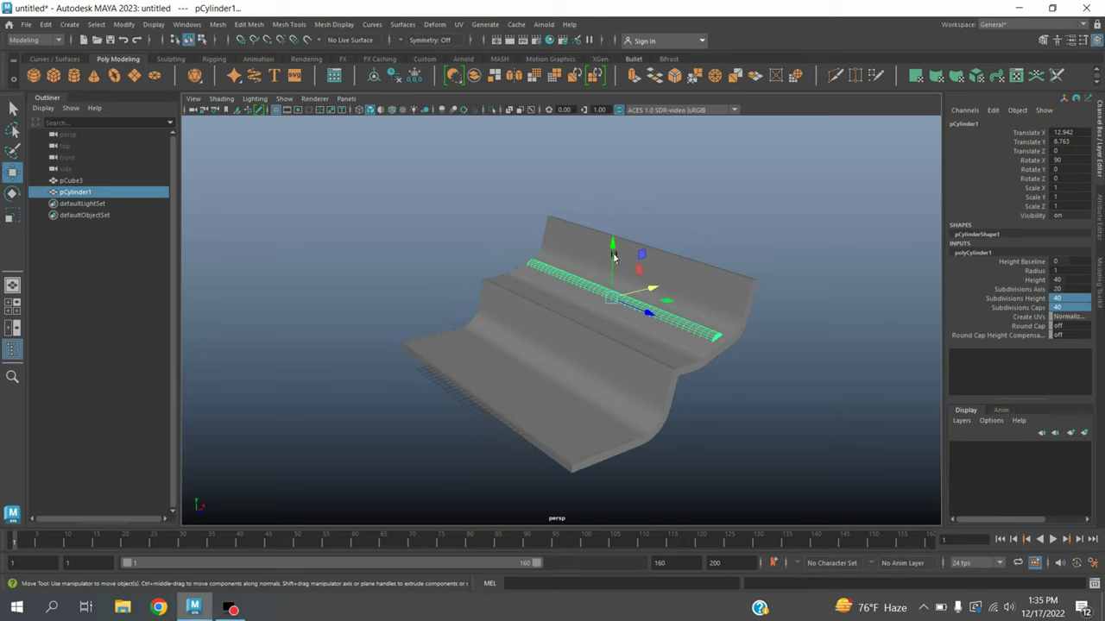
left_click_drag(613, 255, 617, 240)
mouse_move(577, 382)
left_mouse_down("alt")
mouse_move(621, 382)
mouse_move(665, 402)
mouse_move(592, 389)
left_mouse_up("alt")
scroll(640, 391, "up", 3)
left_click_drag(569, 273, 600, 362)
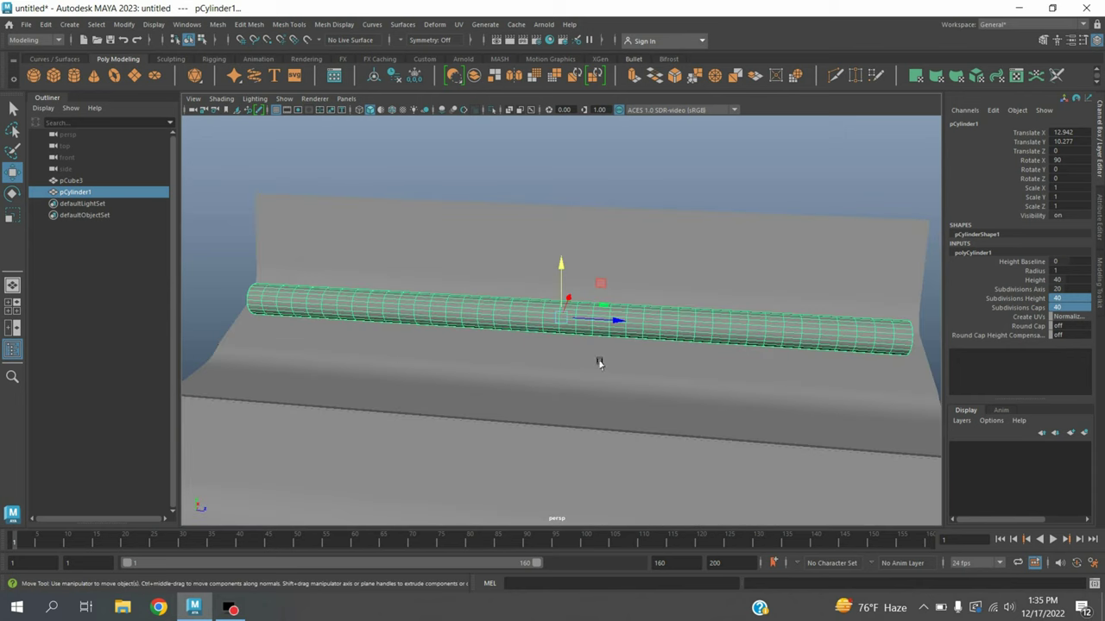
Step: Set the cylinder's radius to 4, lift it clear, and give it 50 height and cap subdivisions
double_click(1060, 270)
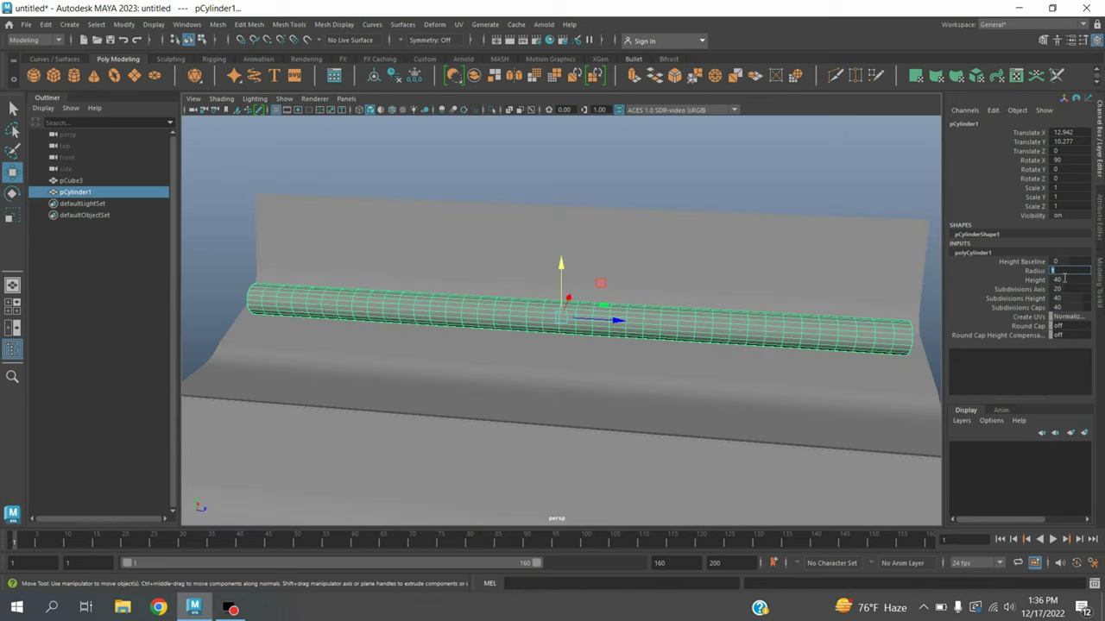
key("Return")
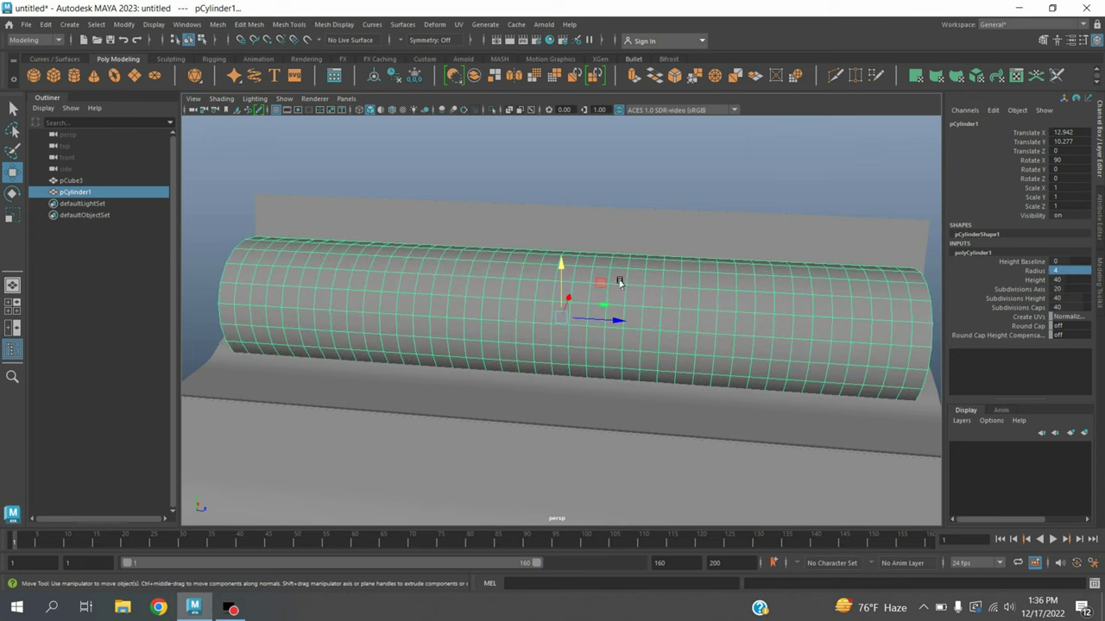
left_click_drag(567, 271, 552, 247)
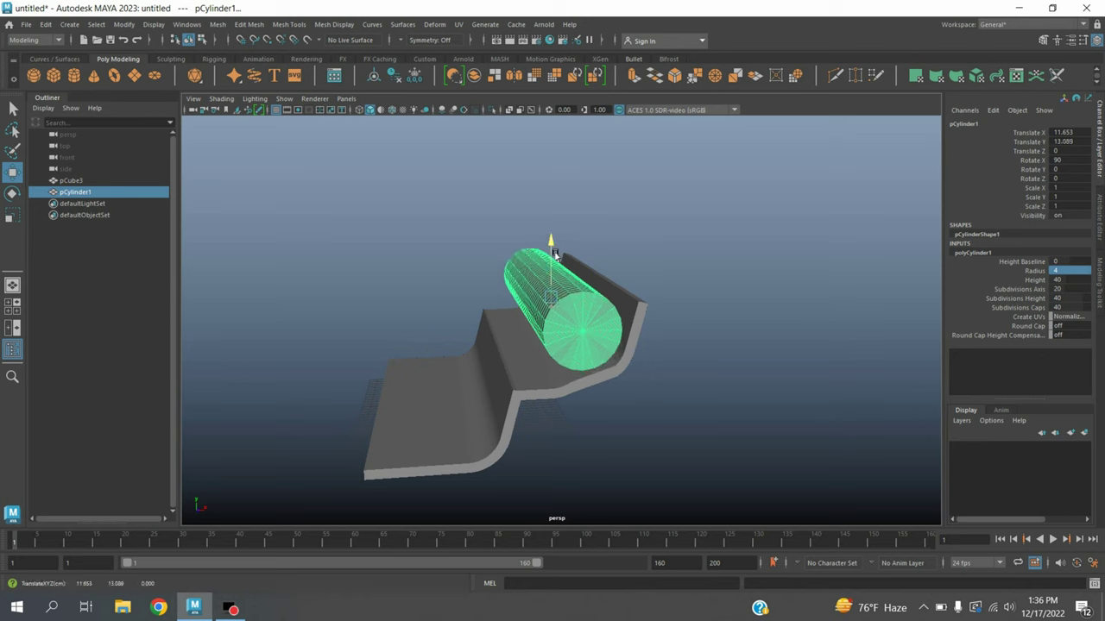
left_click_drag(1065, 298, 1065, 309)
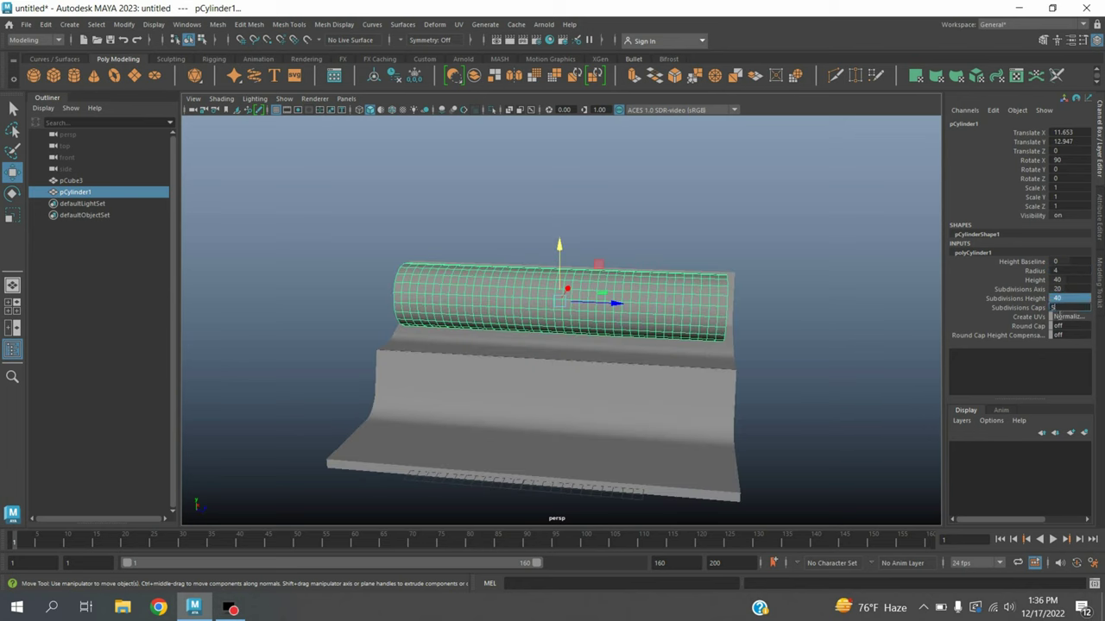
type("50")
key("Return")
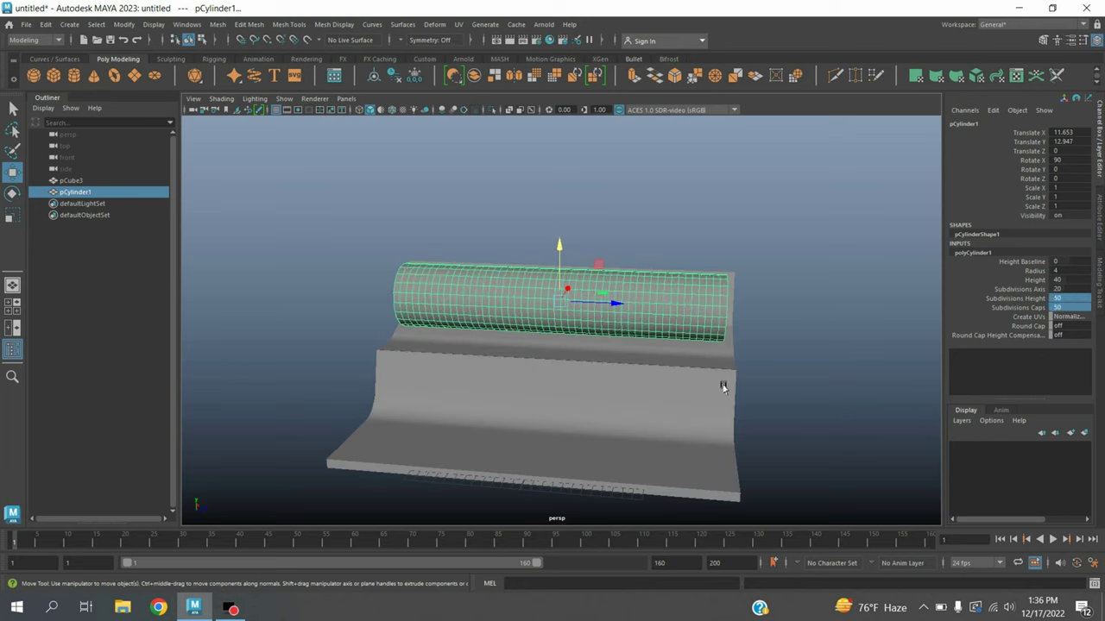
left_click_drag(775, 402, 659, 431, "alt")
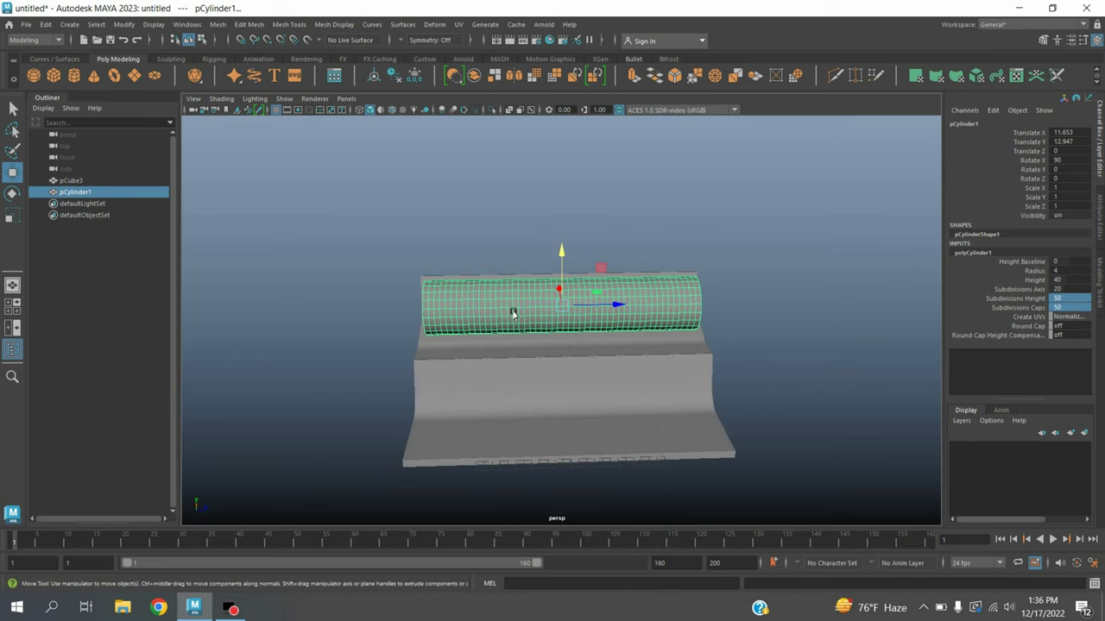
Step: Assign the cylinder a new Blinn material with transparency set fully to white
right_click(502, 263)
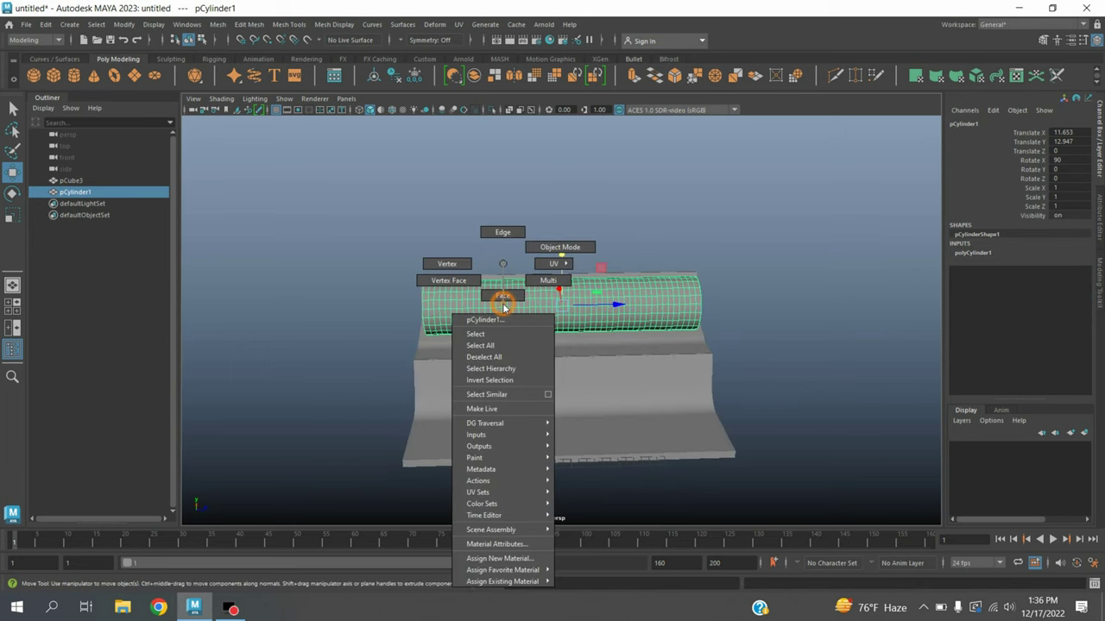
left_click(487, 558)
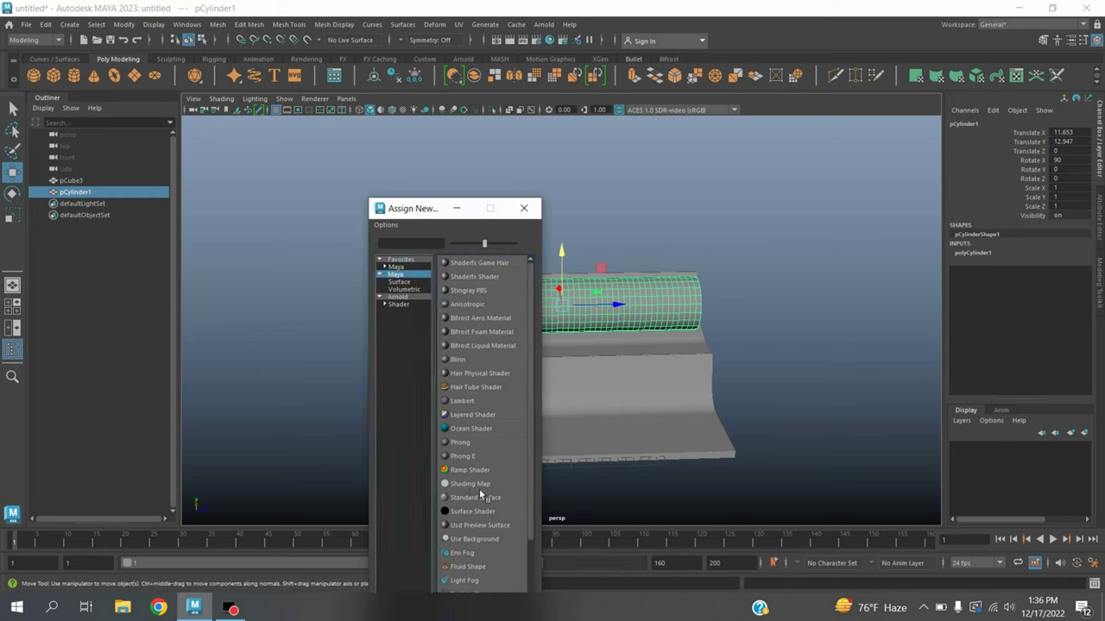
left_click(469, 366)
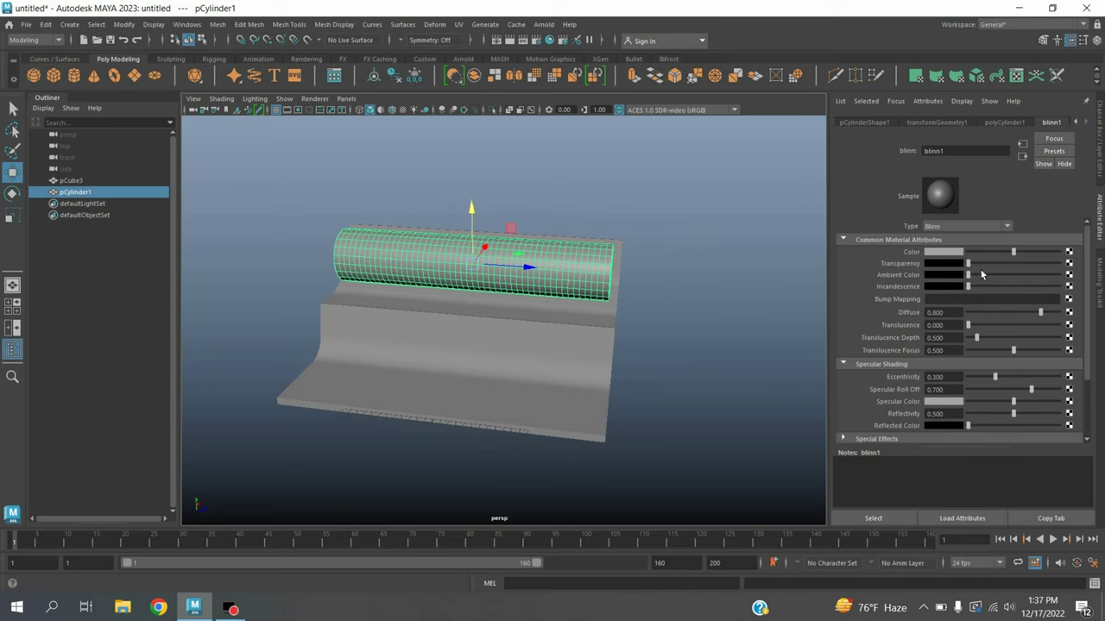
left_click_drag(968, 264, 1059, 263)
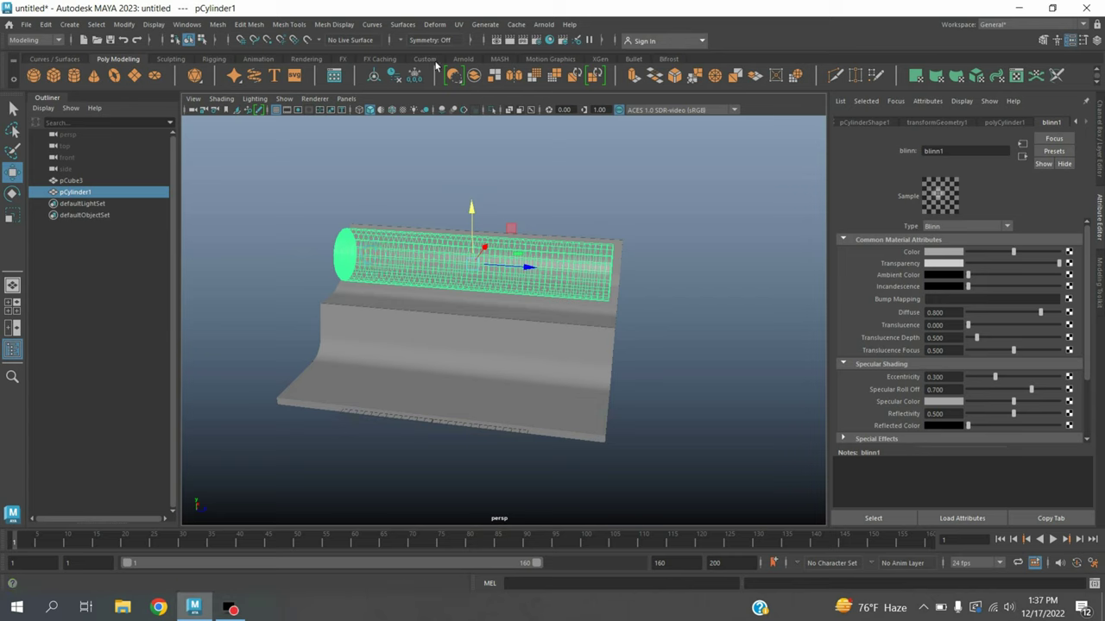
Step: Switch to the FX menu set and make the cylinder a Bifrost liquid with Bifrost Fluids > Liquid
left_click(59, 40)
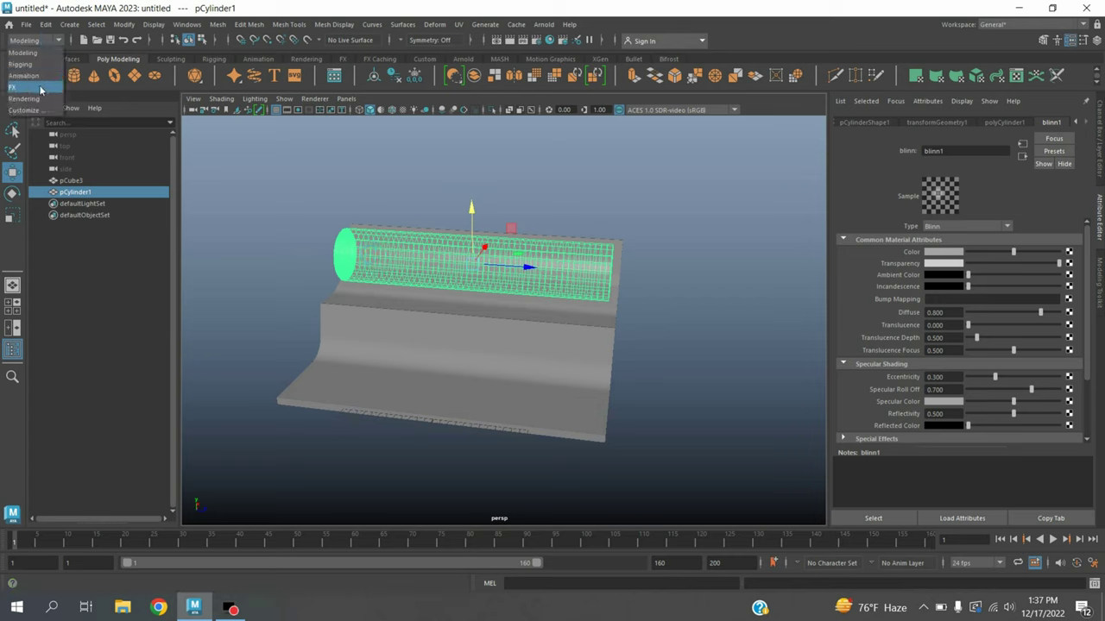
left_click(38, 86)
left_click(571, 24)
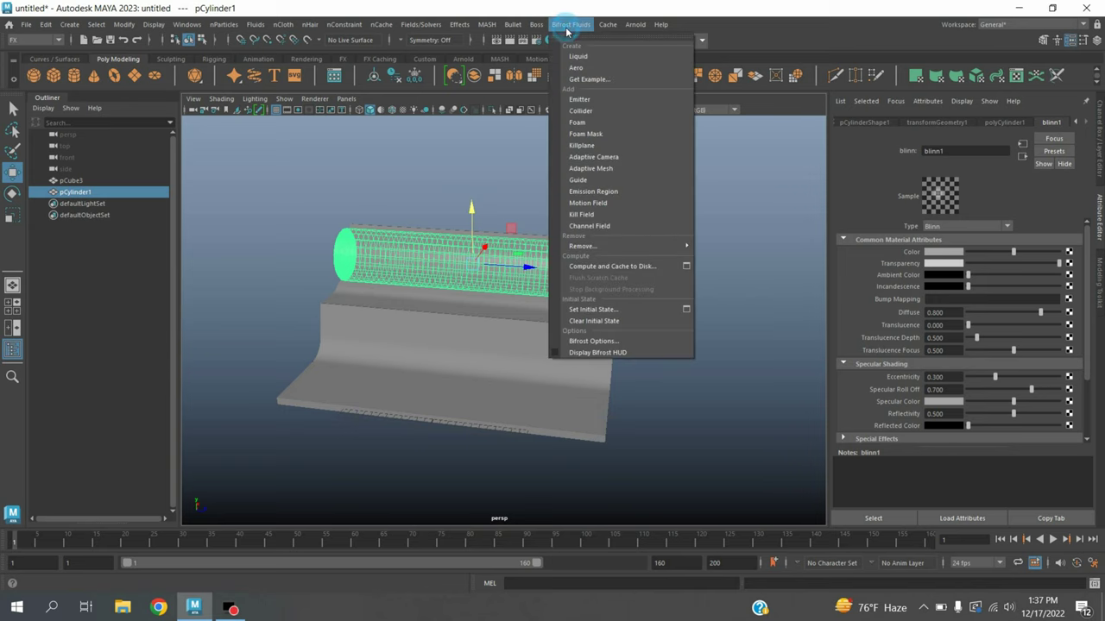
left_click(576, 57)
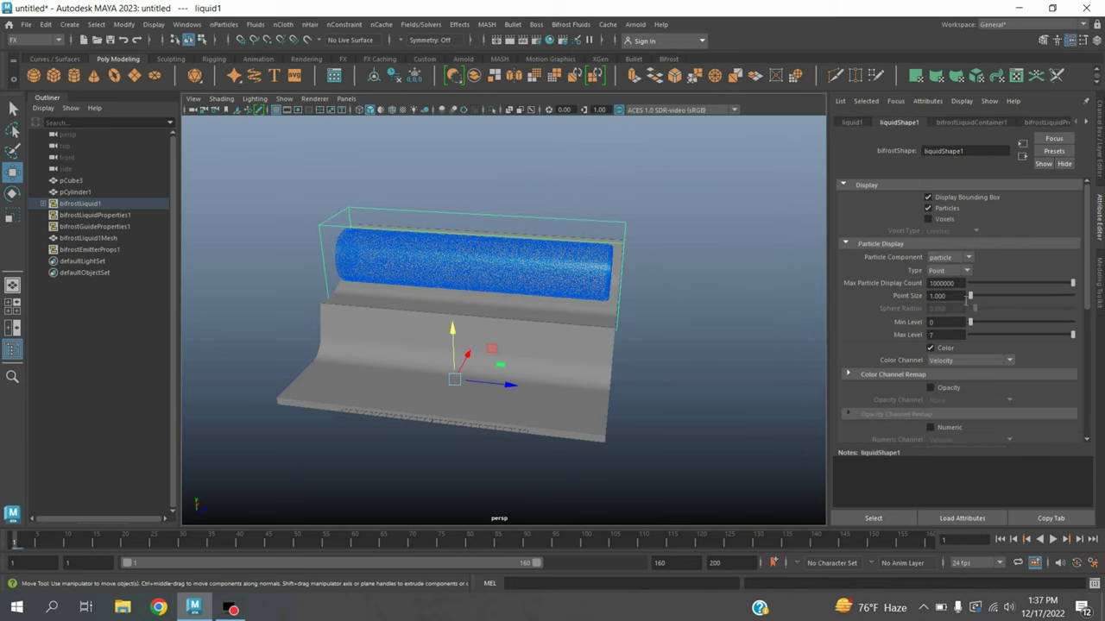
Step: Set Max Particle Display Count to 100000000 and rewind to the start frame
left_click(949, 283)
key("Return")
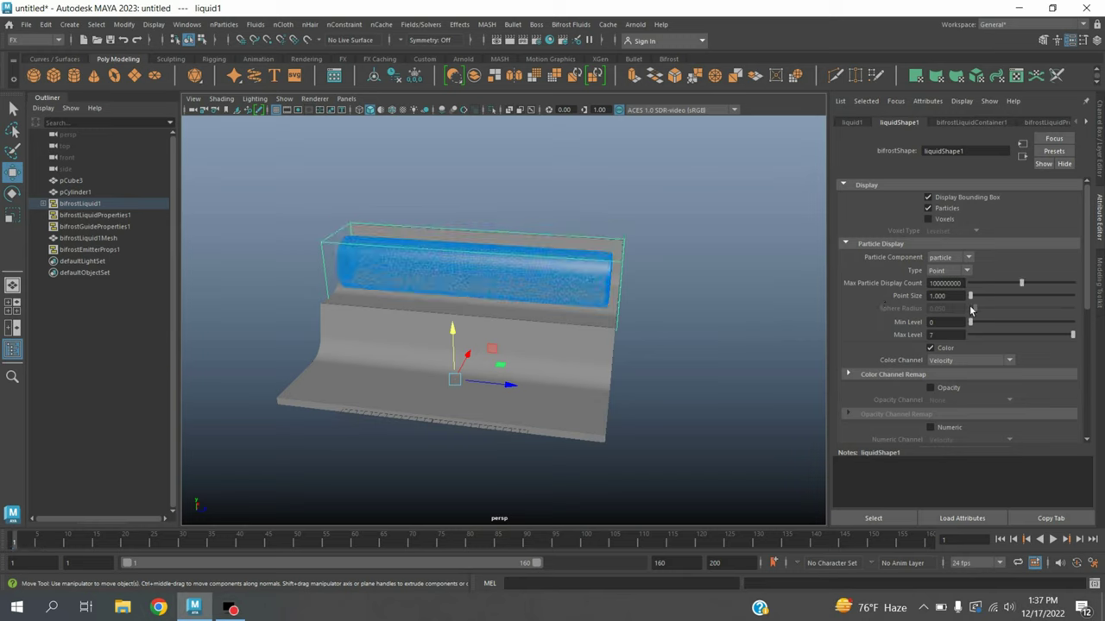
left_click(1000, 540)
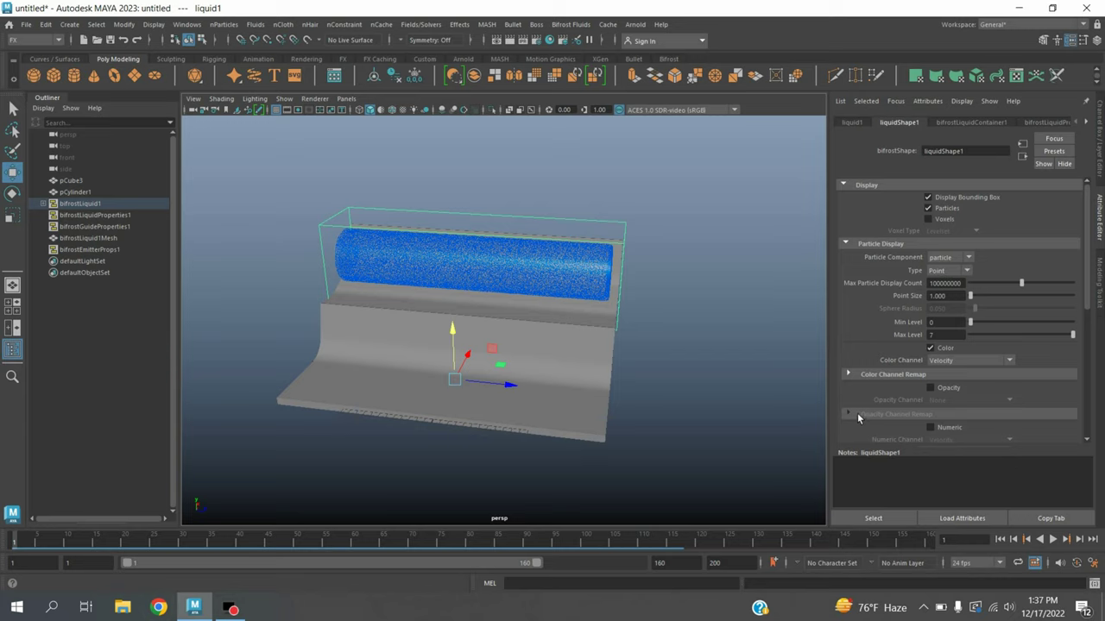
Step: Change the liquid's Point Size to 1.800 and rewind to rebuild the cache
left_click(949, 296)
left_click_drag(950, 296, 939, 298)
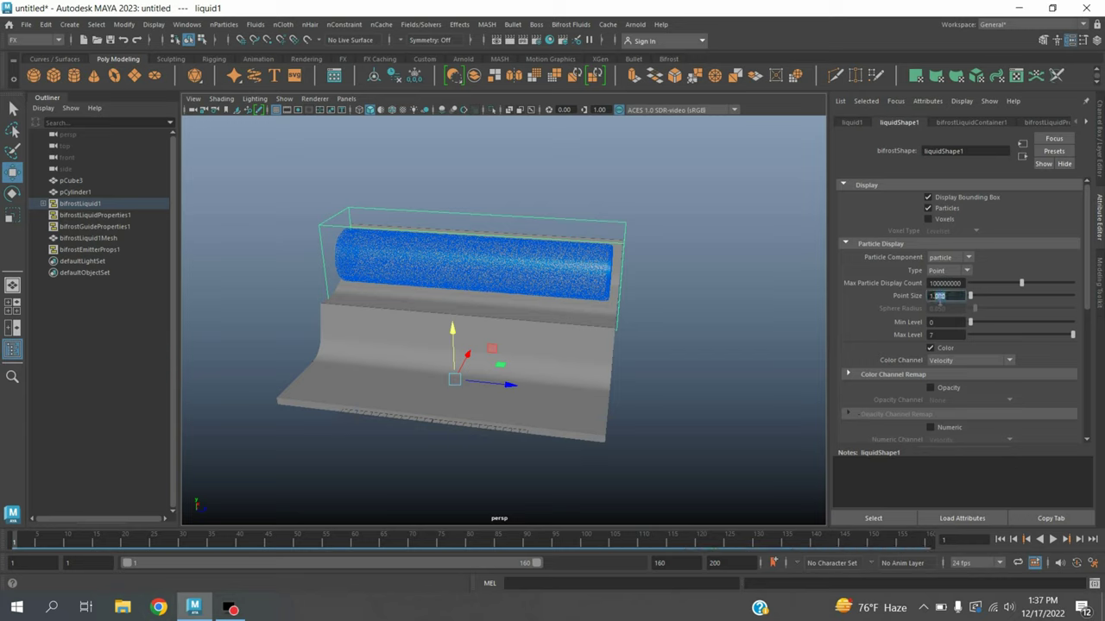
type("8")
key("Return")
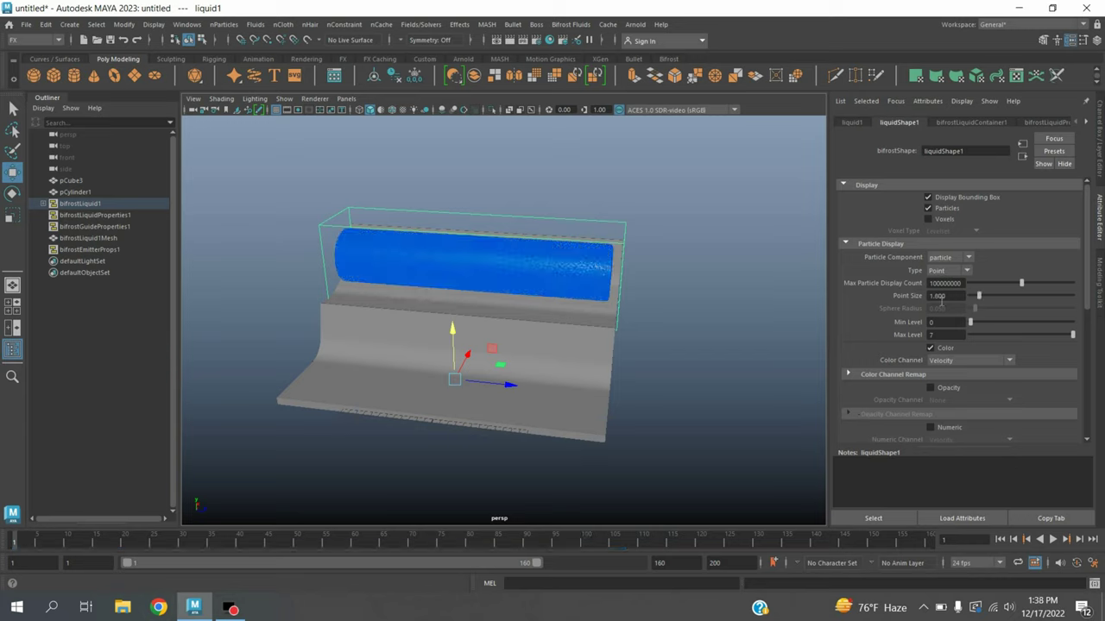
left_click(1002, 540)
Step: Enable Continuous Emission on bifrostEmitterProps1
left_click(86, 250)
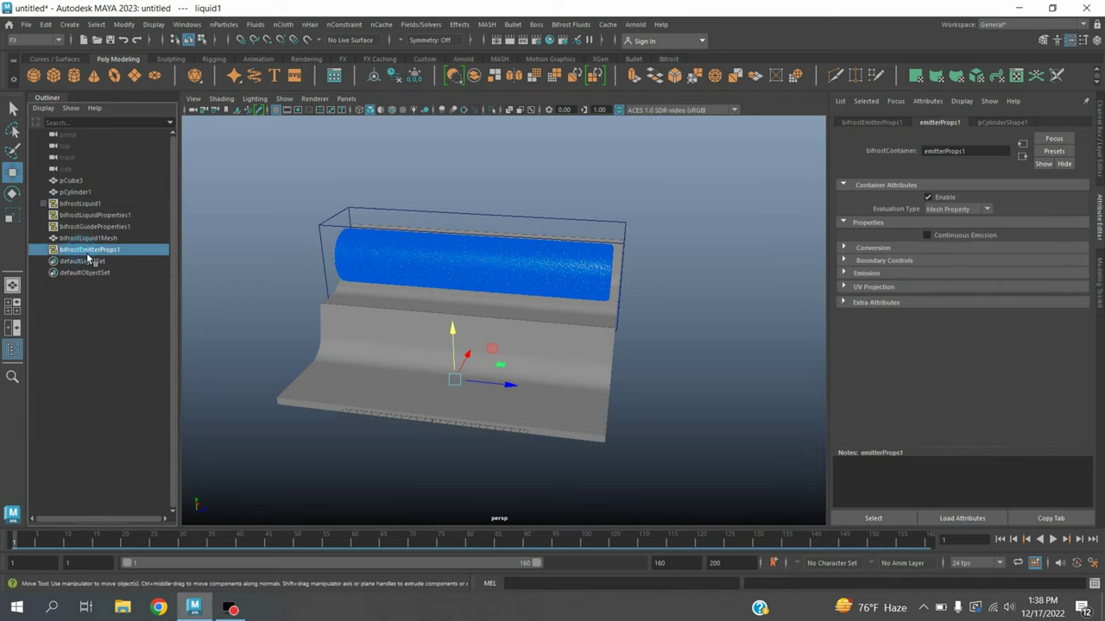
left_click(927, 236)
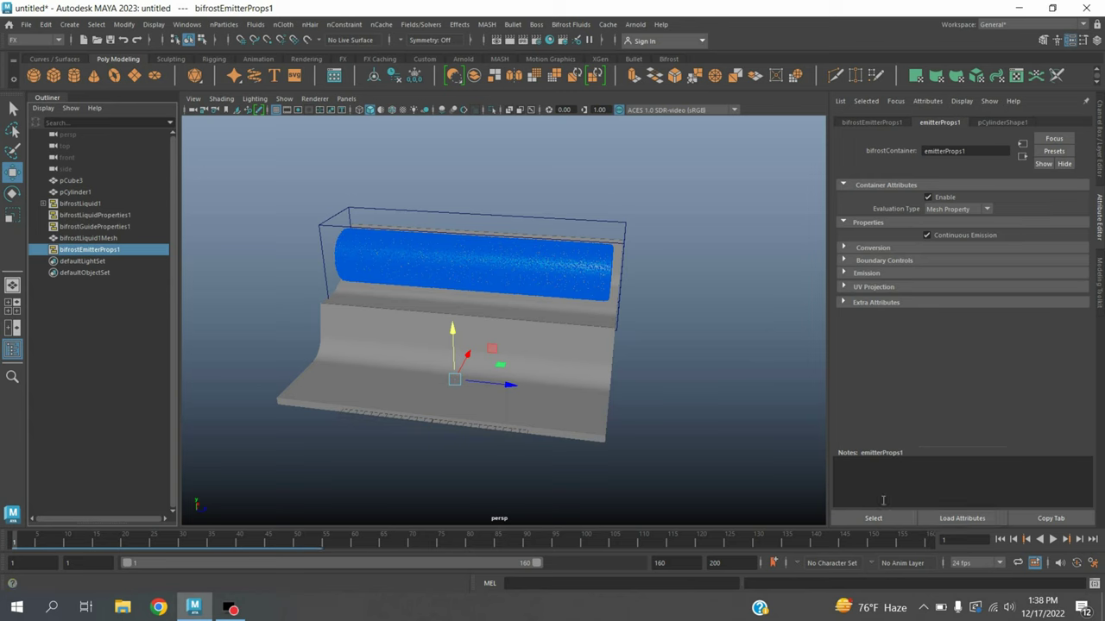
left_click_drag(610, 204, 646, 237)
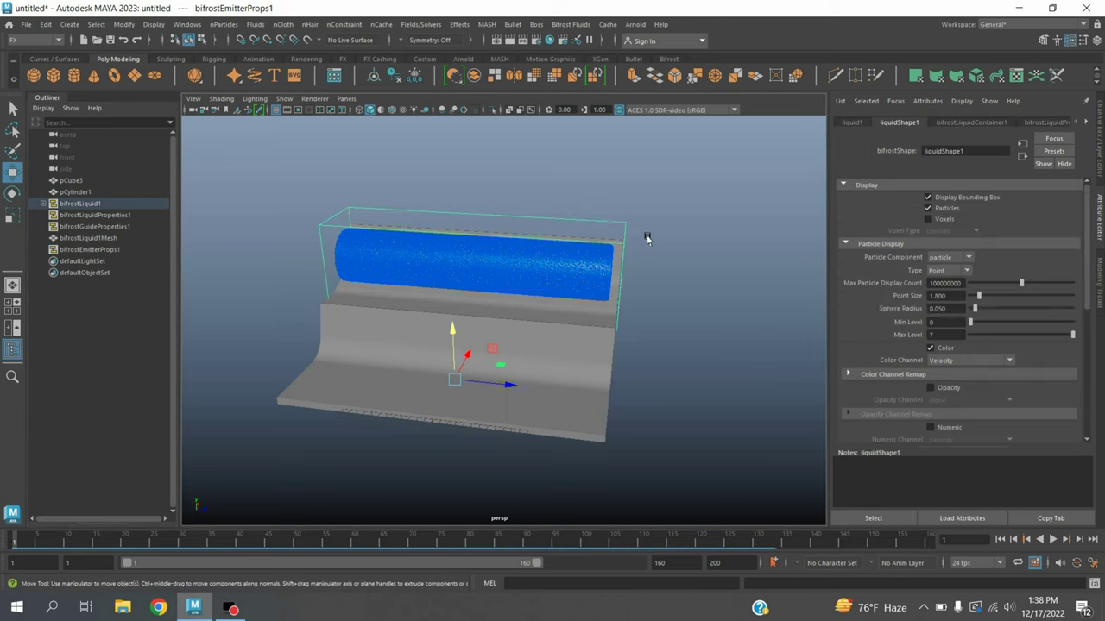
Step: Select the bent slab pCube3 and maximize the top view
left_click(563, 439)
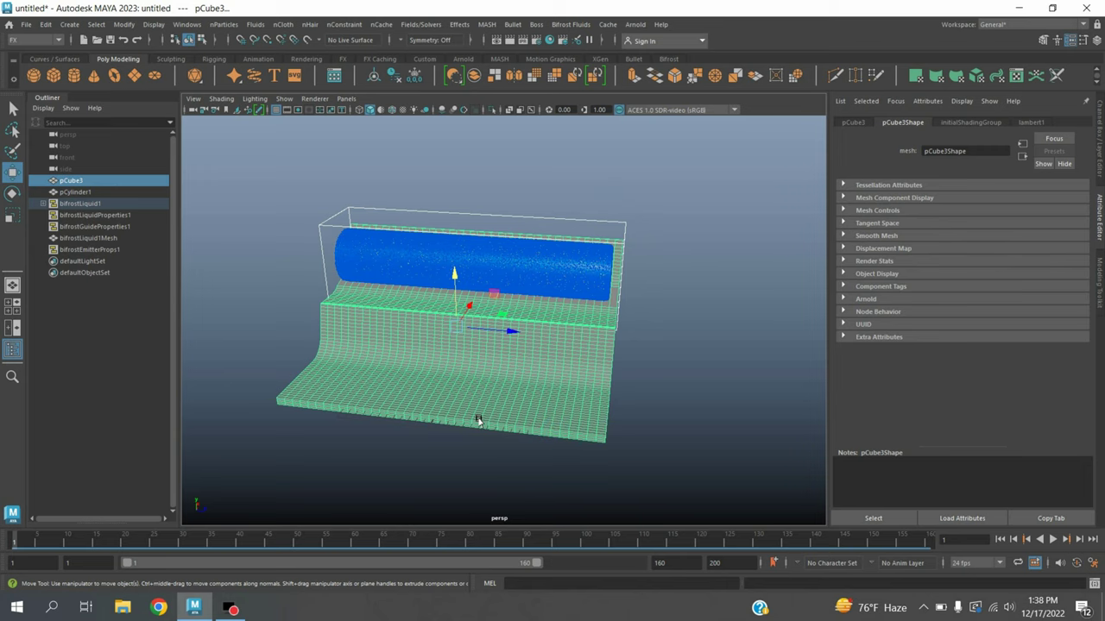
left_click_drag(697, 413, 538, 328, "alt")
left_click(664, 399)
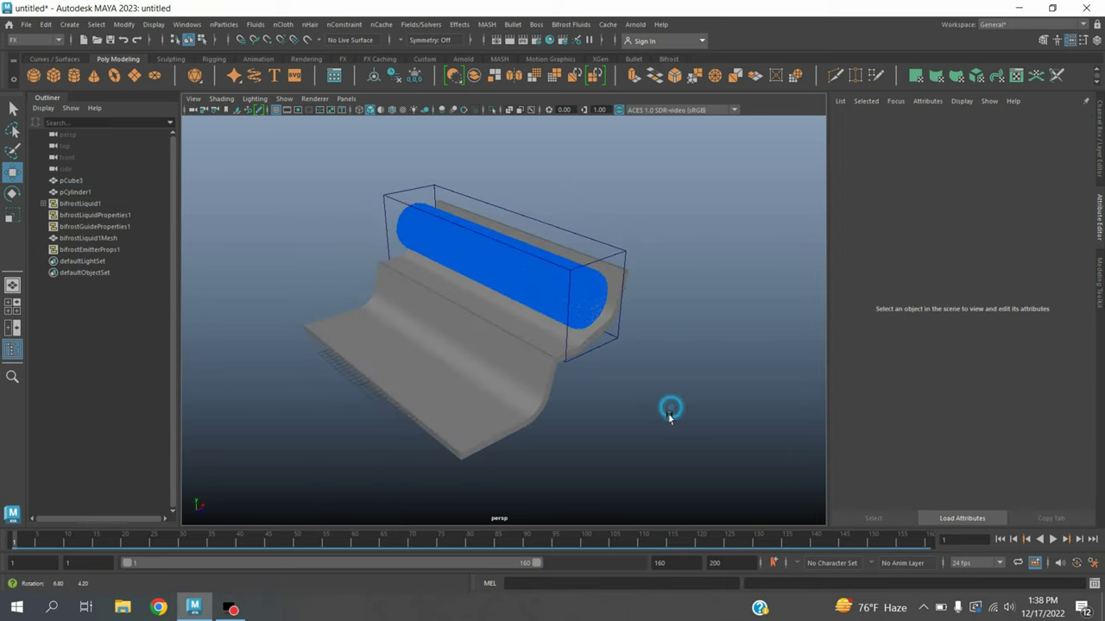
left_click(481, 424)
key("space")
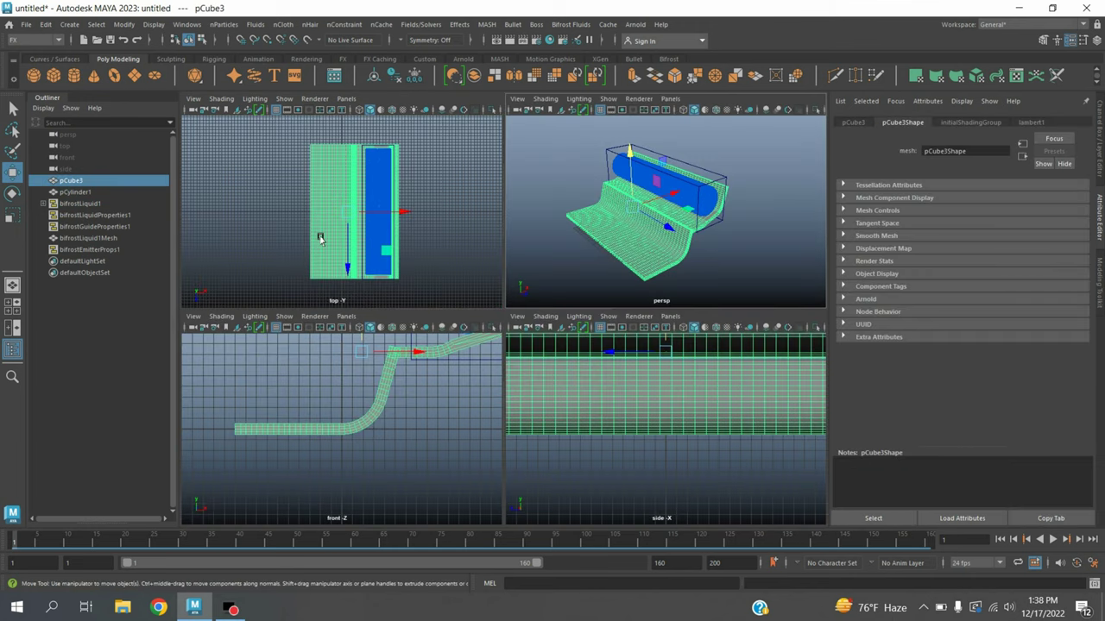
key("space")
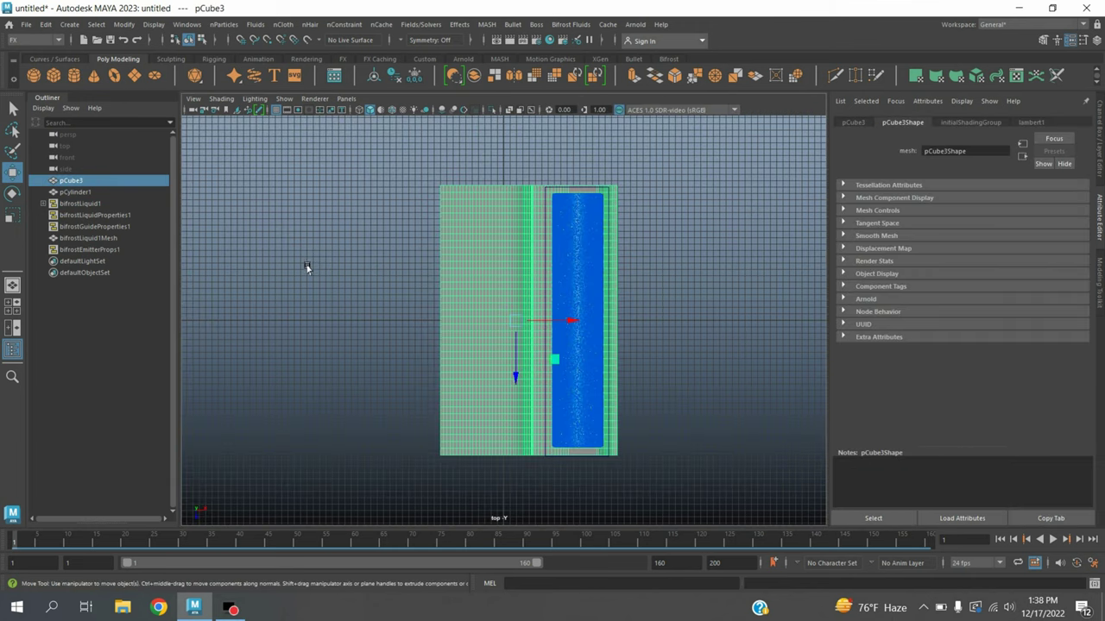
Step: In vertex mode, move the slab's left column of vertices farther out along X
left_click(1043, 41)
left_click(997, 143)
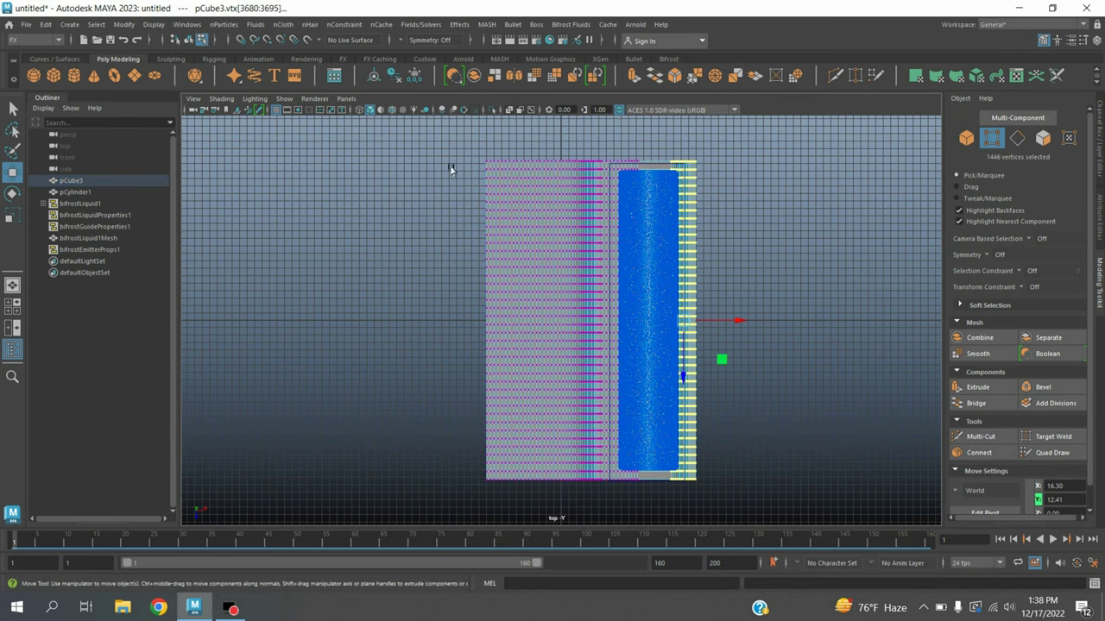
left_click_drag(454, 145, 519, 490)
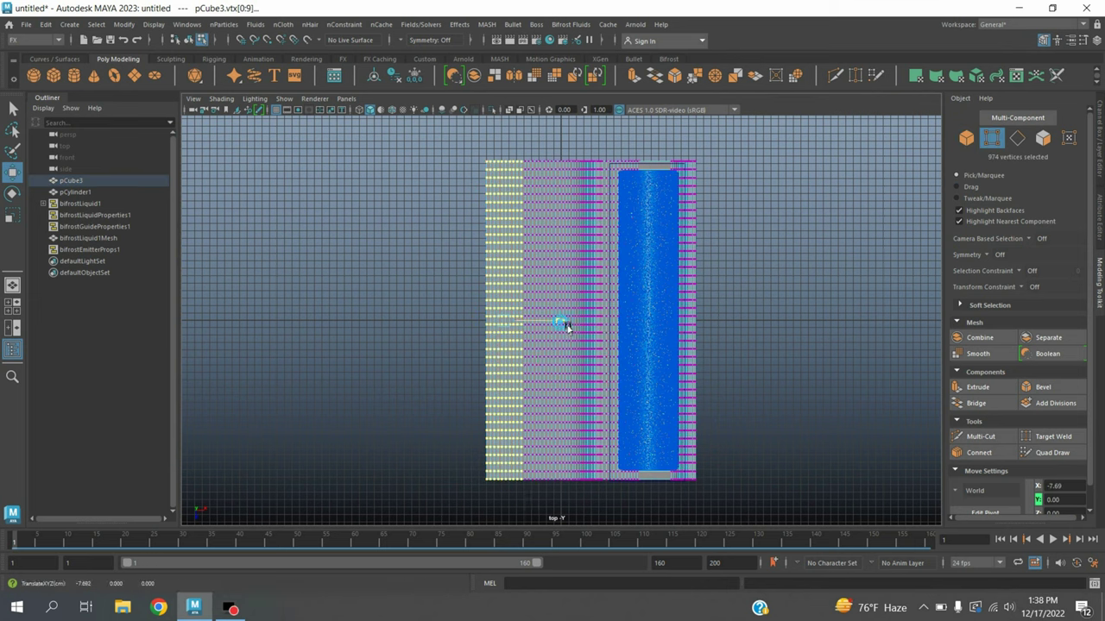
left_click_drag(559, 325, 499, 331)
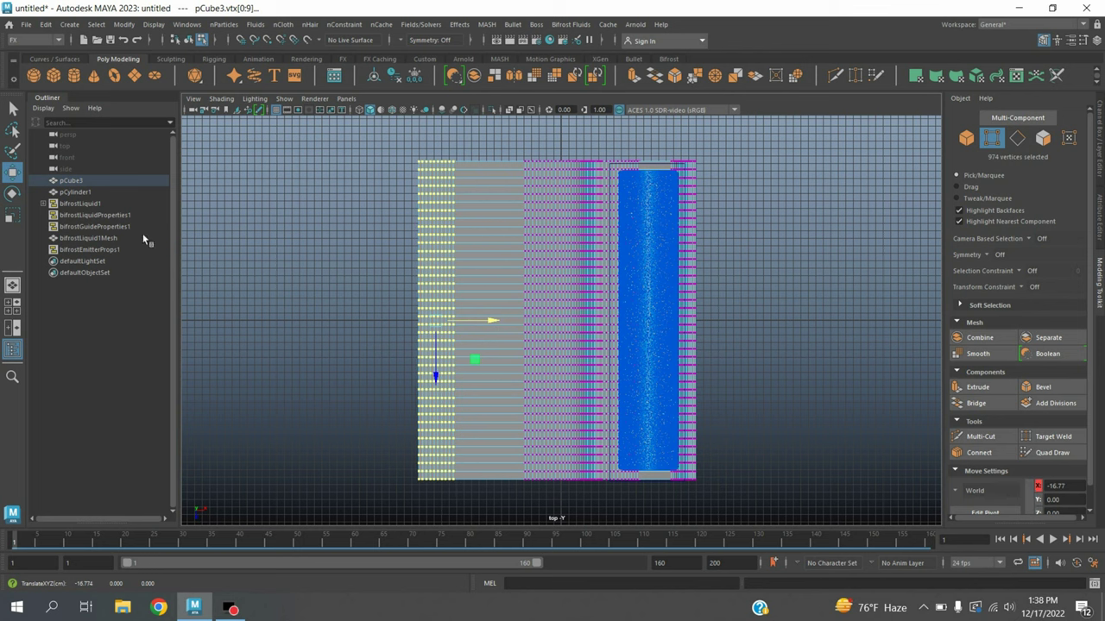
left_click(13, 108)
key("F8")
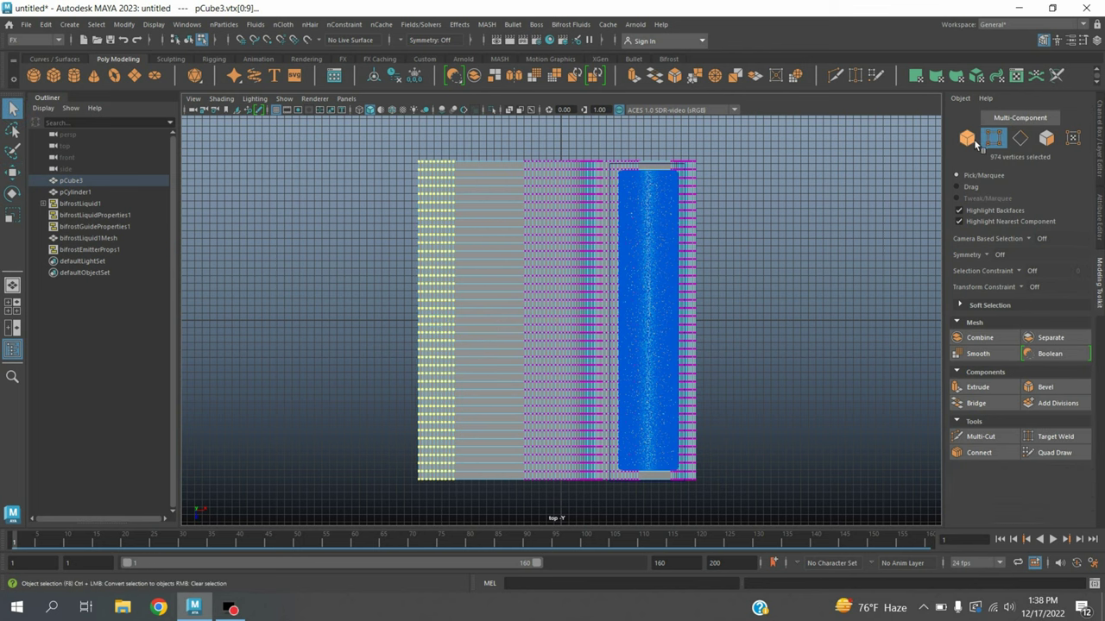
Step: Make pCube3 a collider for bifrostLiquid1 via Bifrost Fluids > Collider
key("space")
key("space")
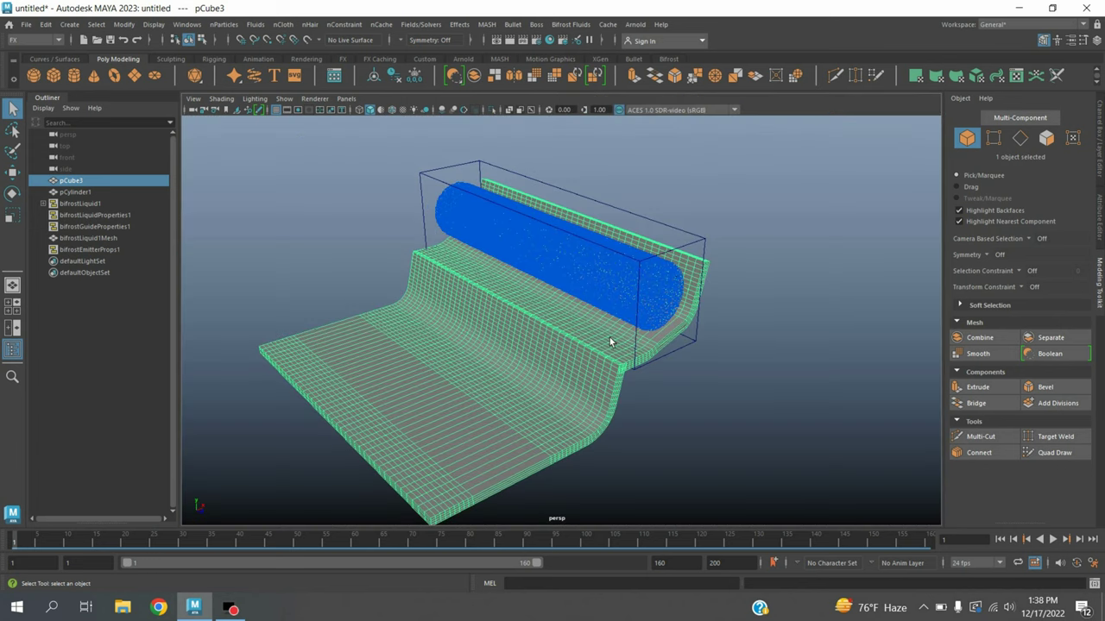
left_click_drag(605, 361, 661, 353, "alt")
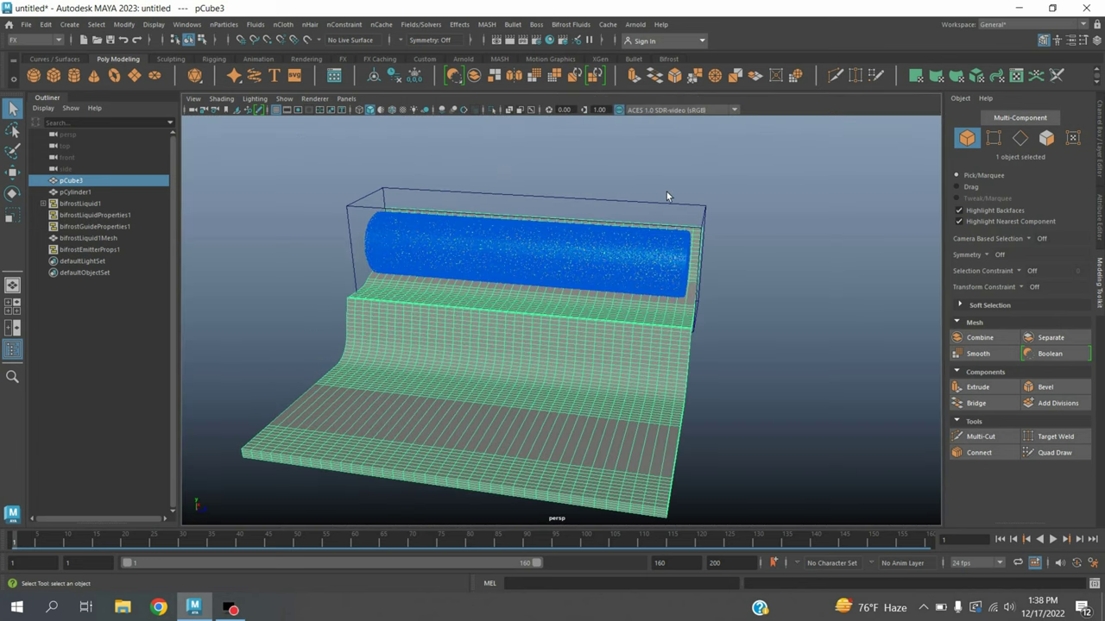
left_click(676, 216)
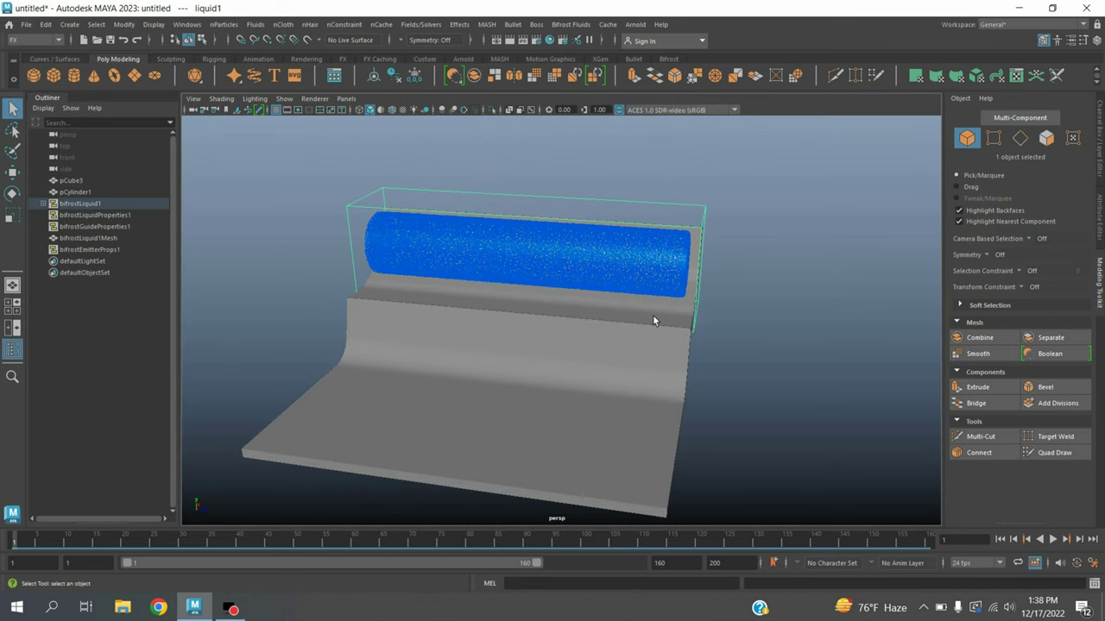
left_click(572, 402, "shift")
left_click(573, 26)
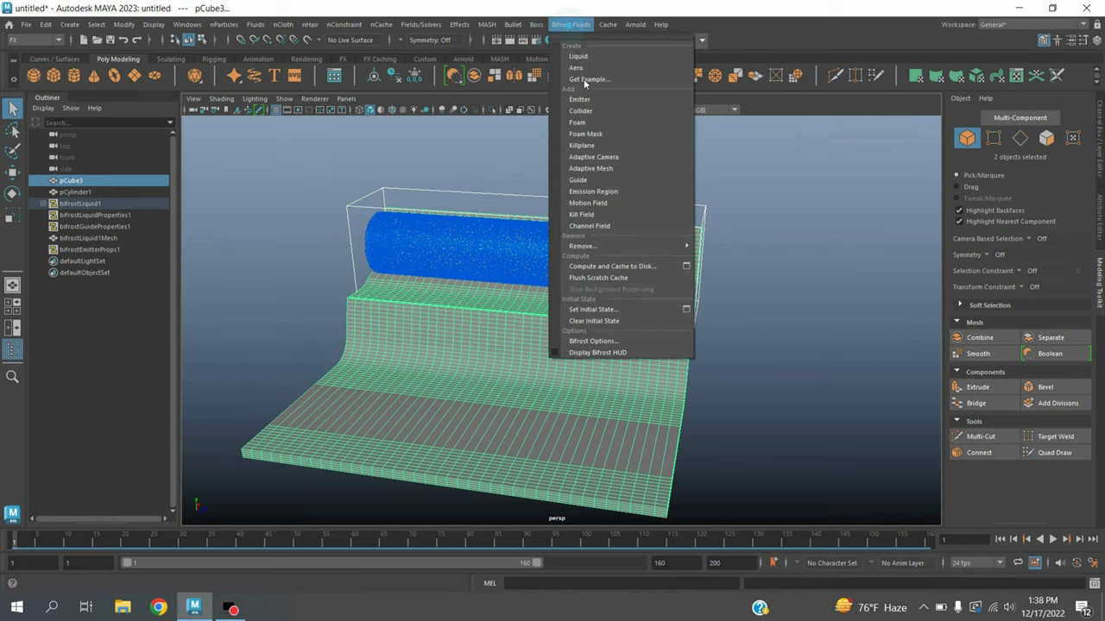
left_click(571, 112)
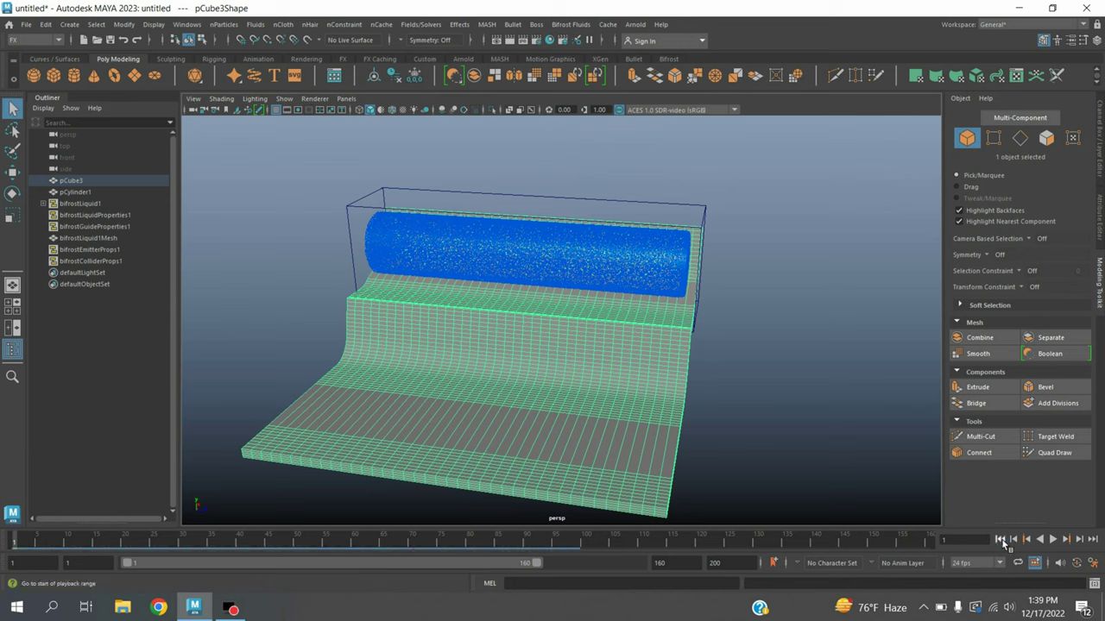
Step: Start playing the liquid simulation from the timeline
middle_click_drag(722, 461, 747, 430, "alt")
left_click_drag(746, 430, 740, 434, "alt")
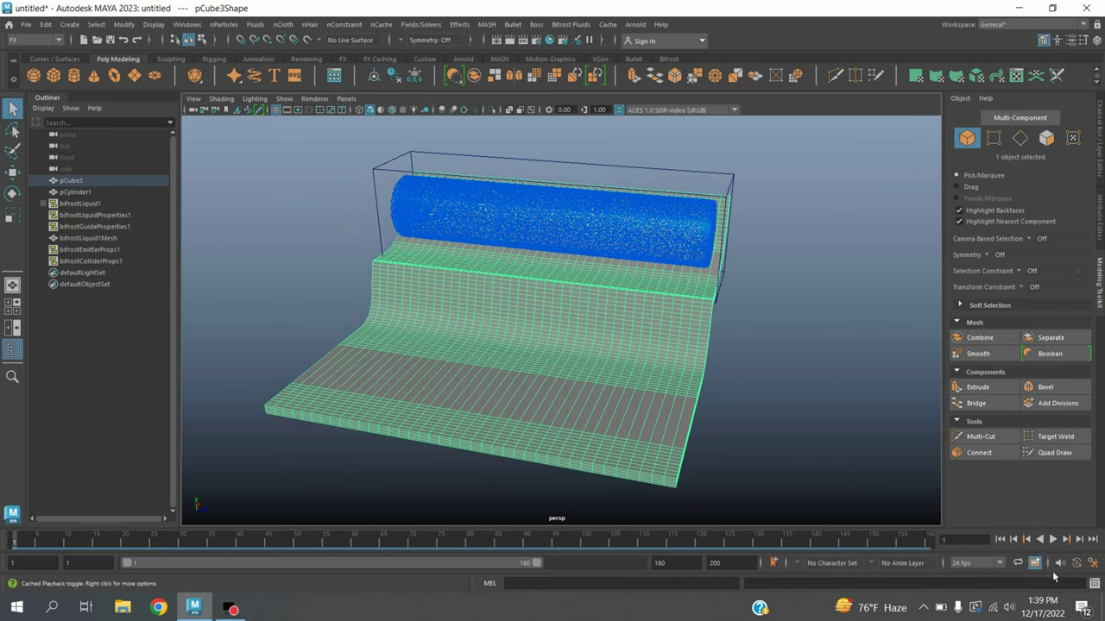
left_click(1053, 539)
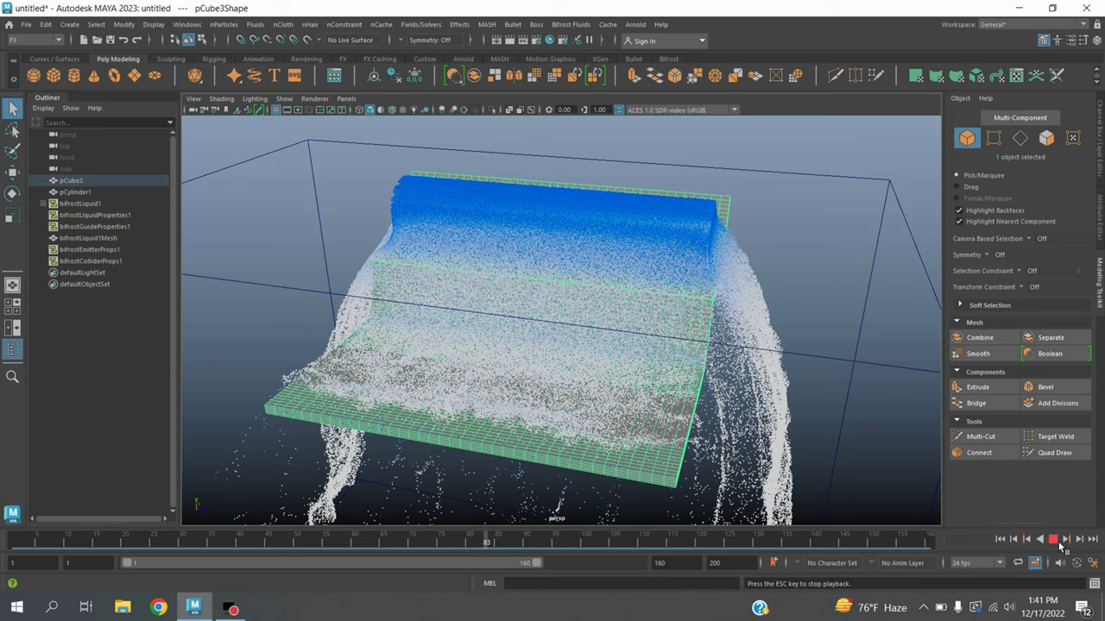
Step: Stop playback at frame 87 and add a polygon plane as the ground floor
left_click(1053, 540)
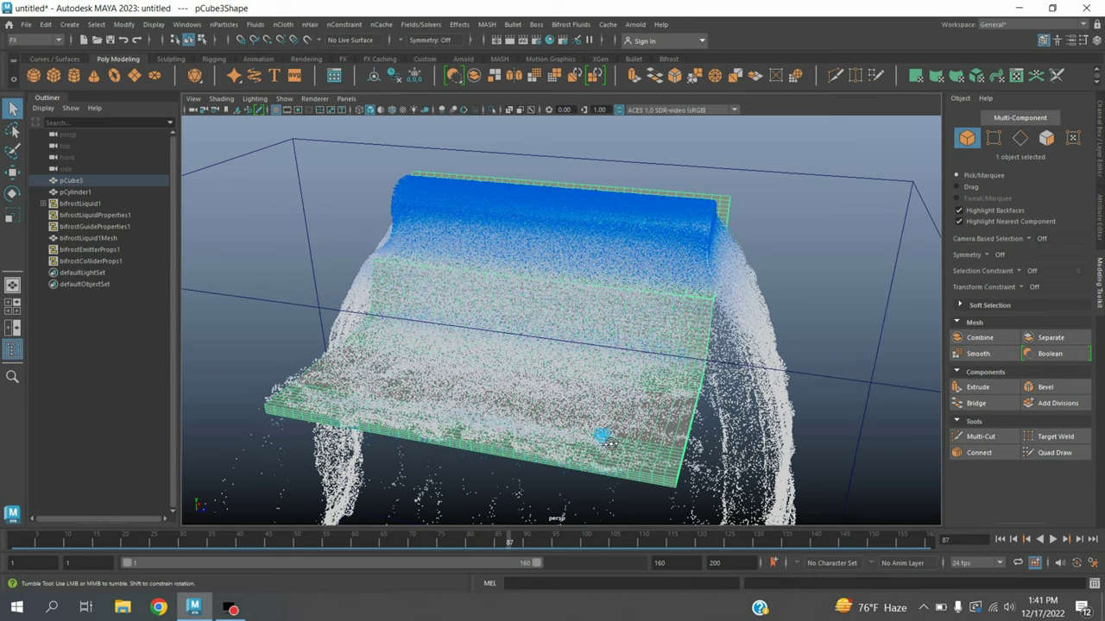
left_click(133, 75)
left_click(12, 216)
Step: Scale pPlane1 up to about 99.6 and add an Arnold SkyDome light
left_click_drag(405, 270, 397, 239, "alt")
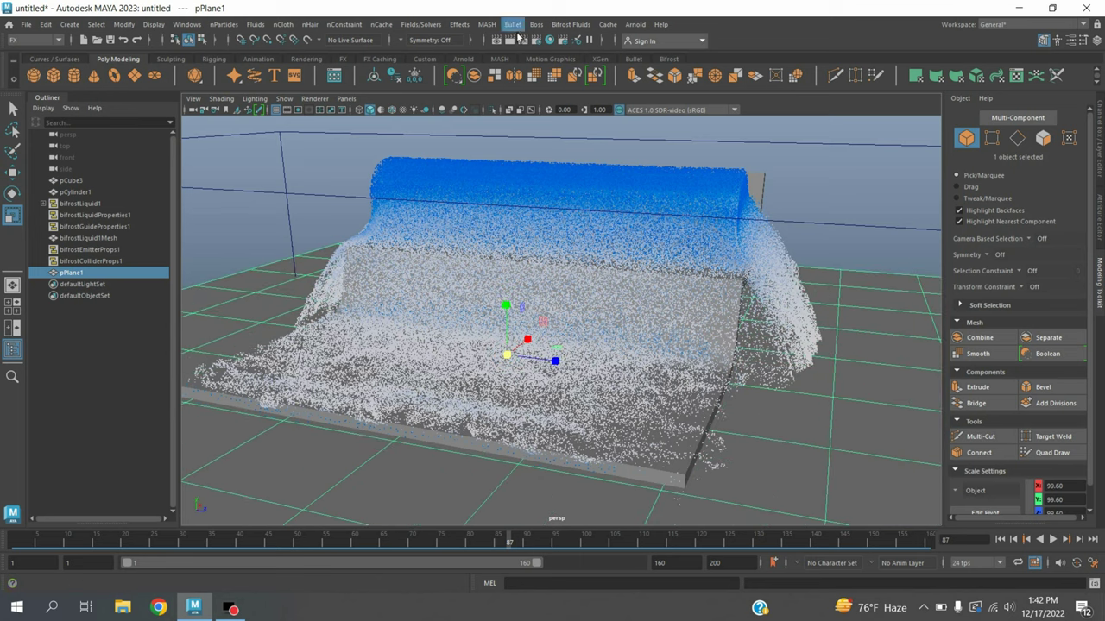
left_click(636, 24)
mouse_move(704, 85)
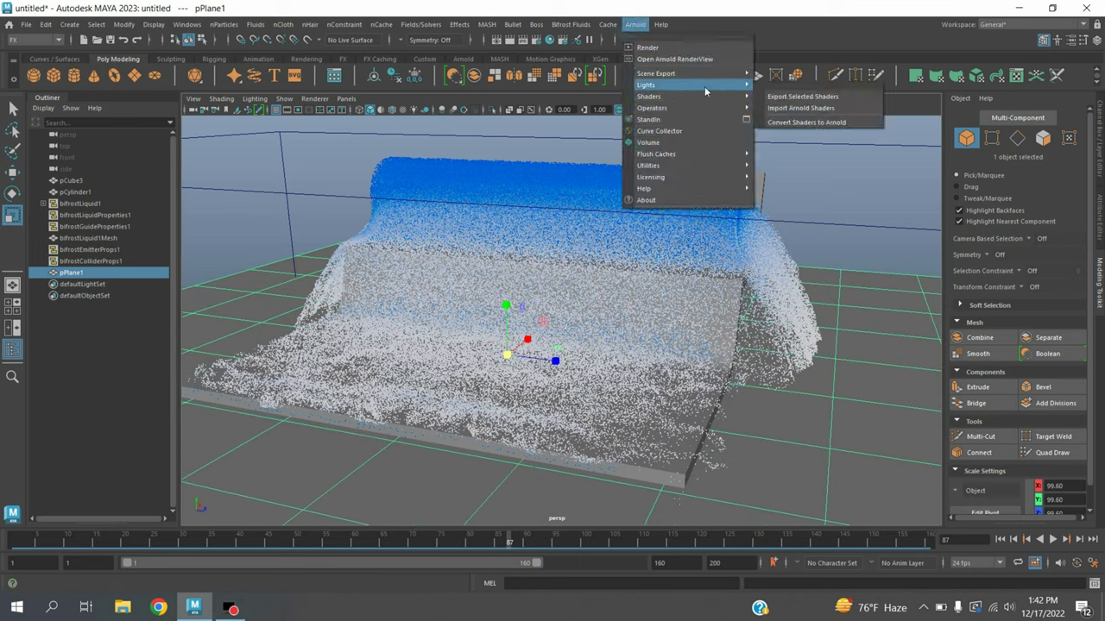
left_click(813, 95)
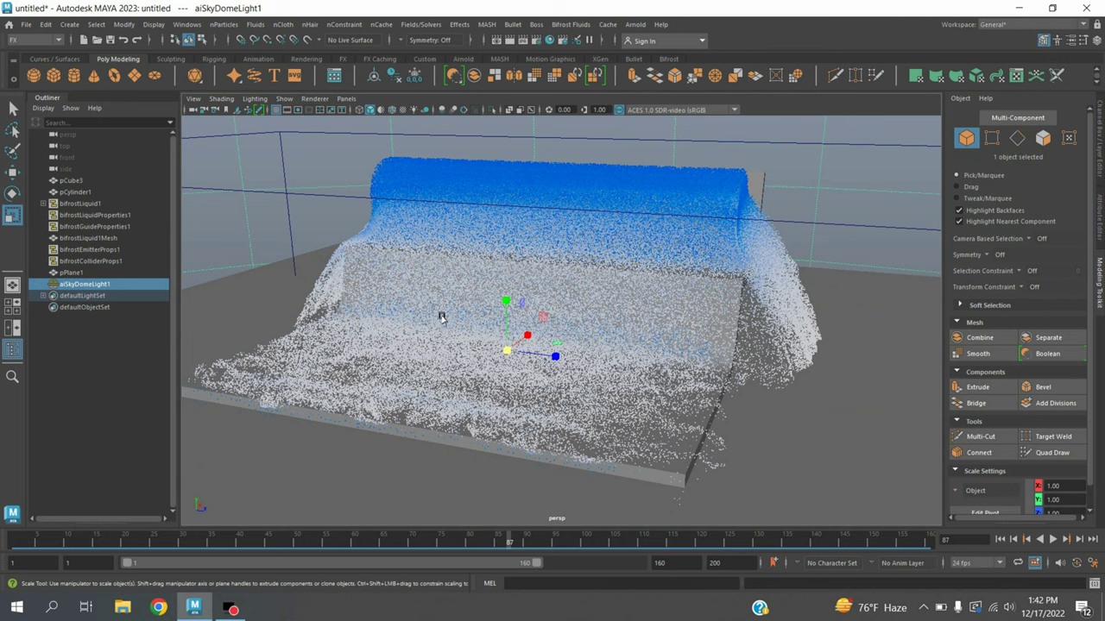
scroll(441, 317, "up", 3)
left_click_drag(441, 317, 497, 343, "alt")
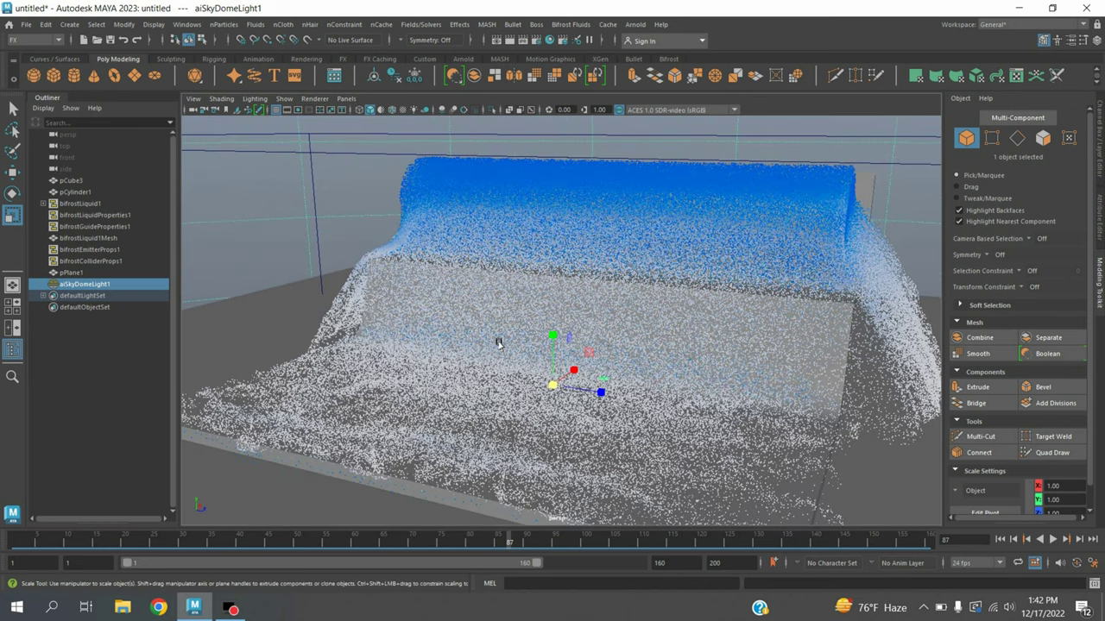
scroll(498, 343, "up", 5)
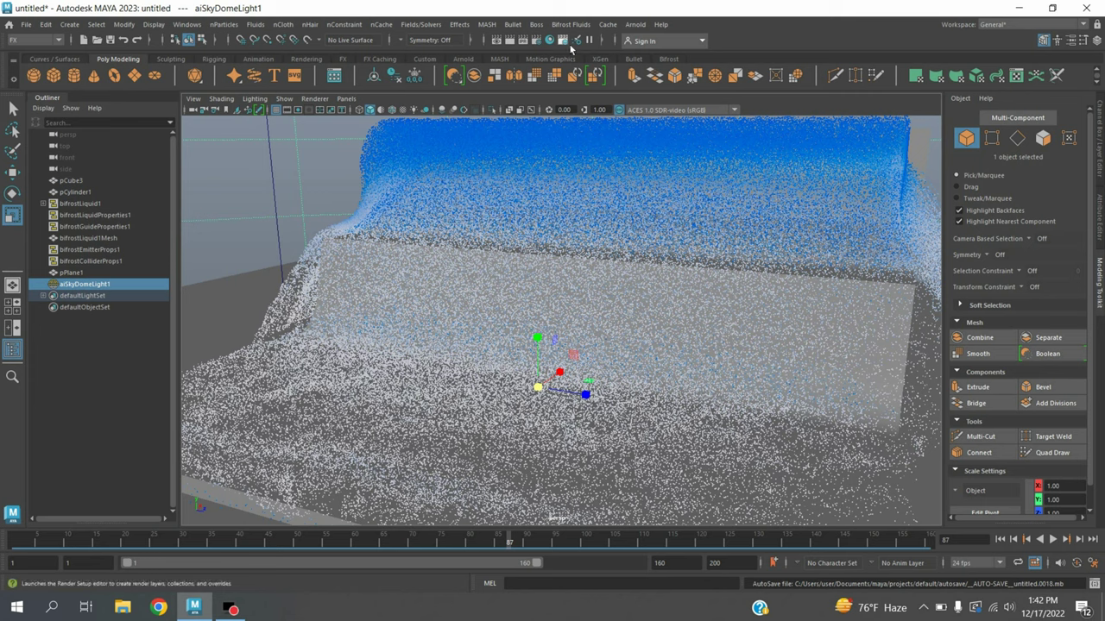
Step: Render the perspective view in Arnold RenderView, then reposition and enlarge its window
left_click(635, 24)
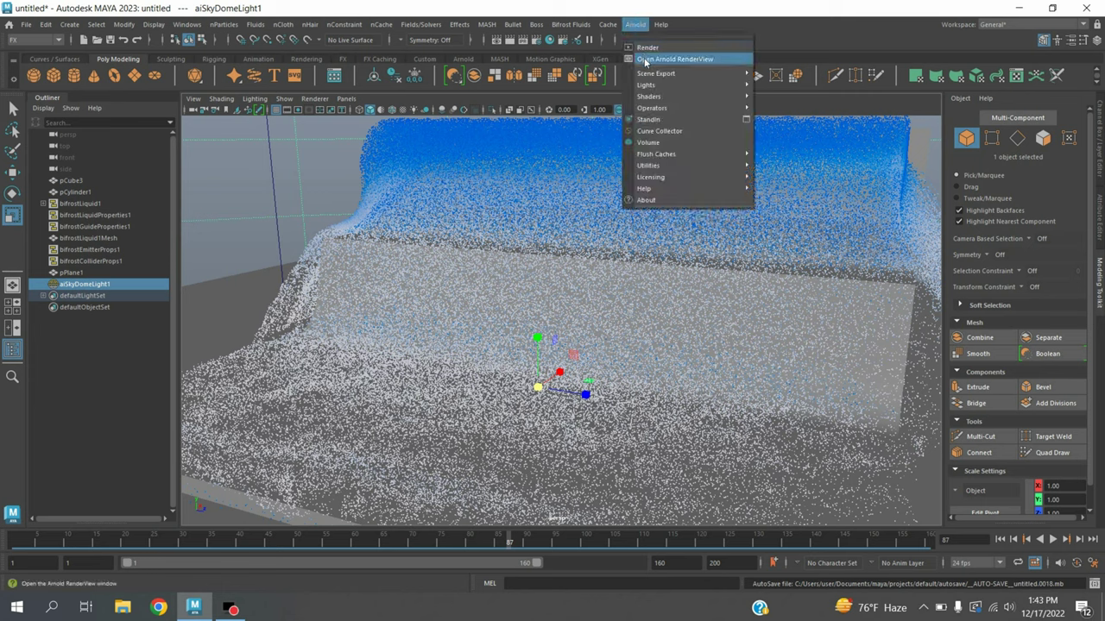
left_click(646, 60)
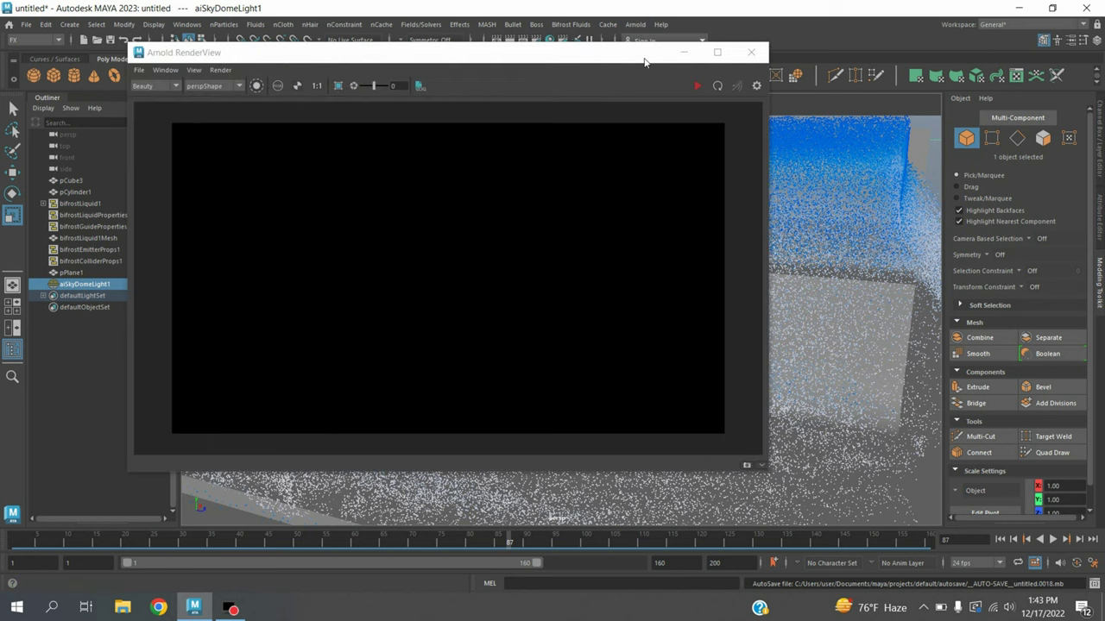
left_click(717, 87)
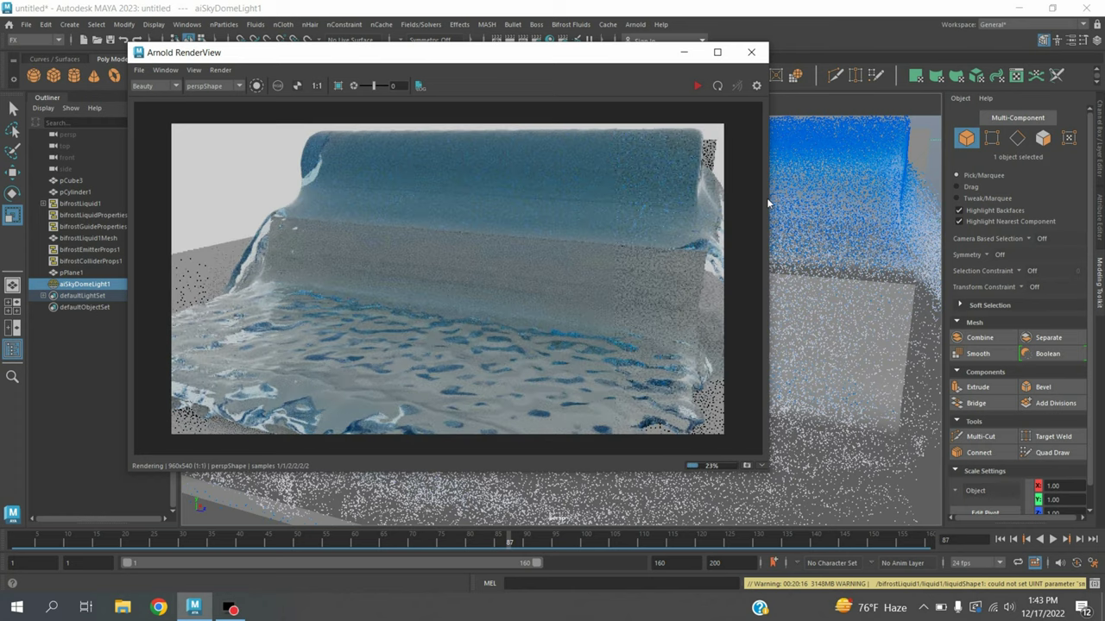
left_click_drag(400, 62, 375, 53)
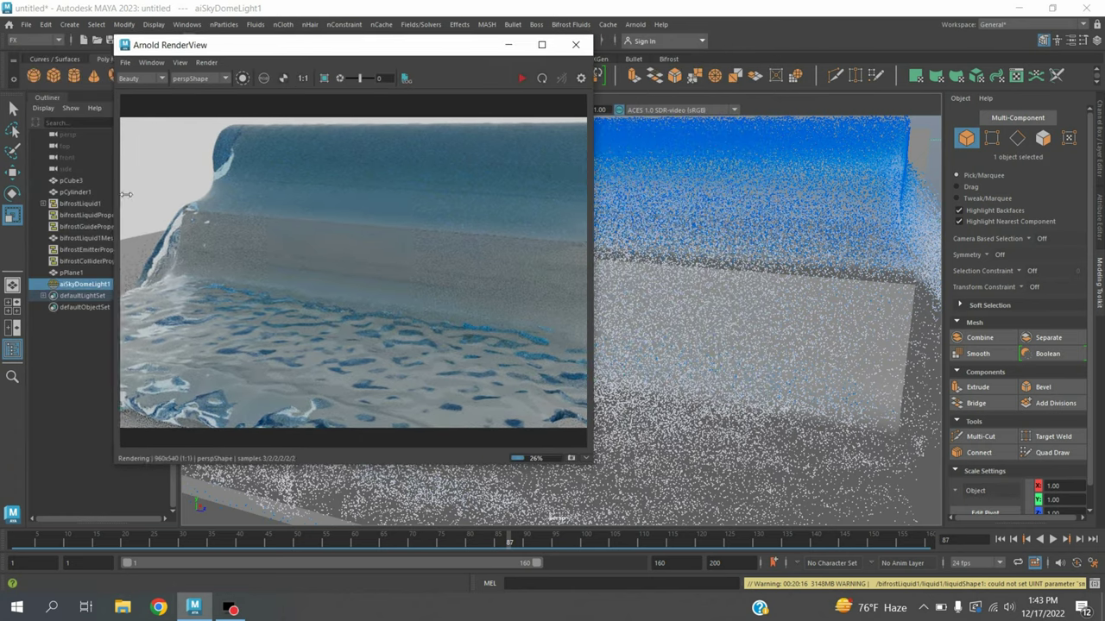
left_click_drag(592, 203, 767, 203)
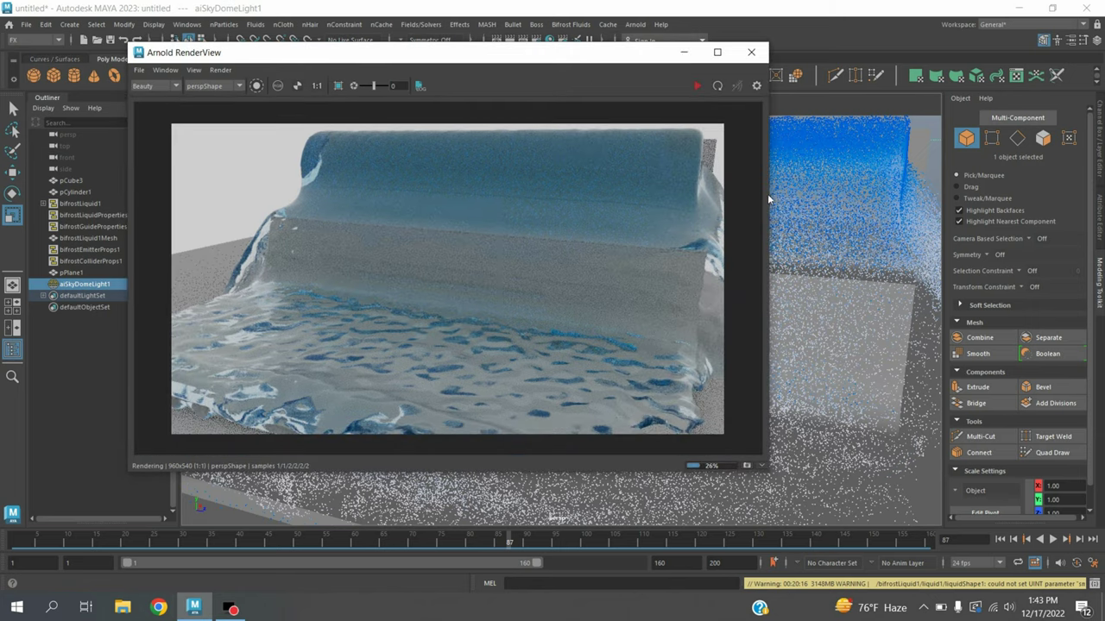